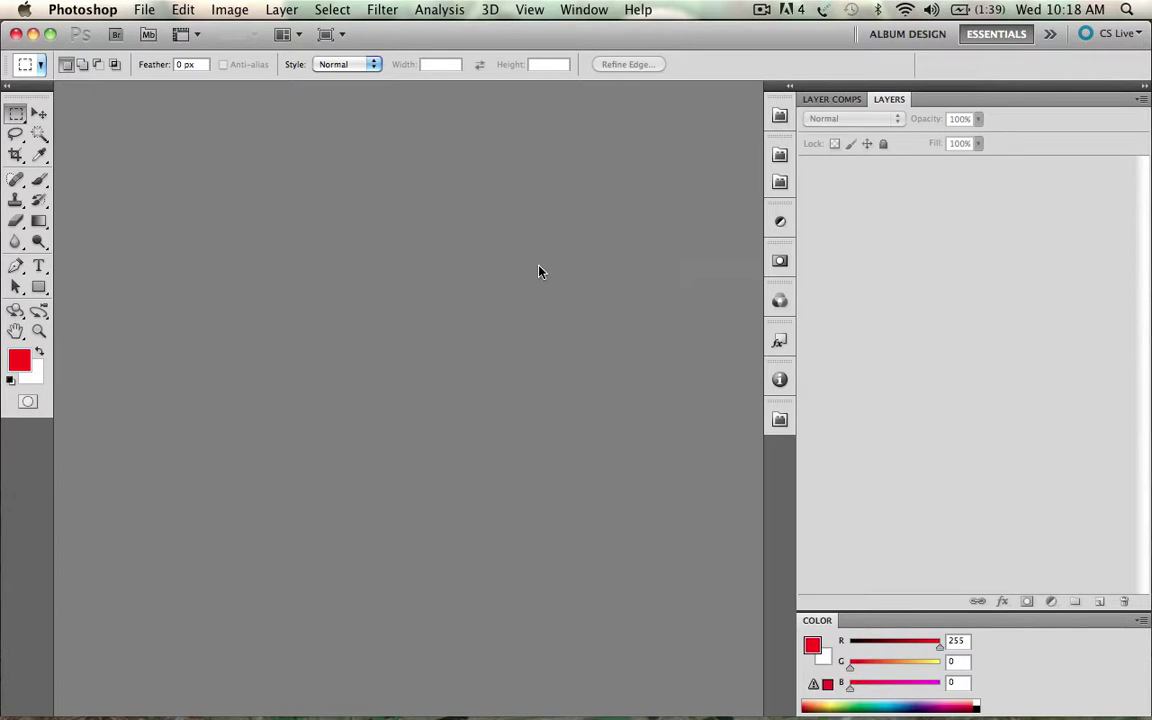
# Create a cleared 24 x 24 inch new document from the Pixel Creator Pro panel.
pyautogui.click(781, 118)
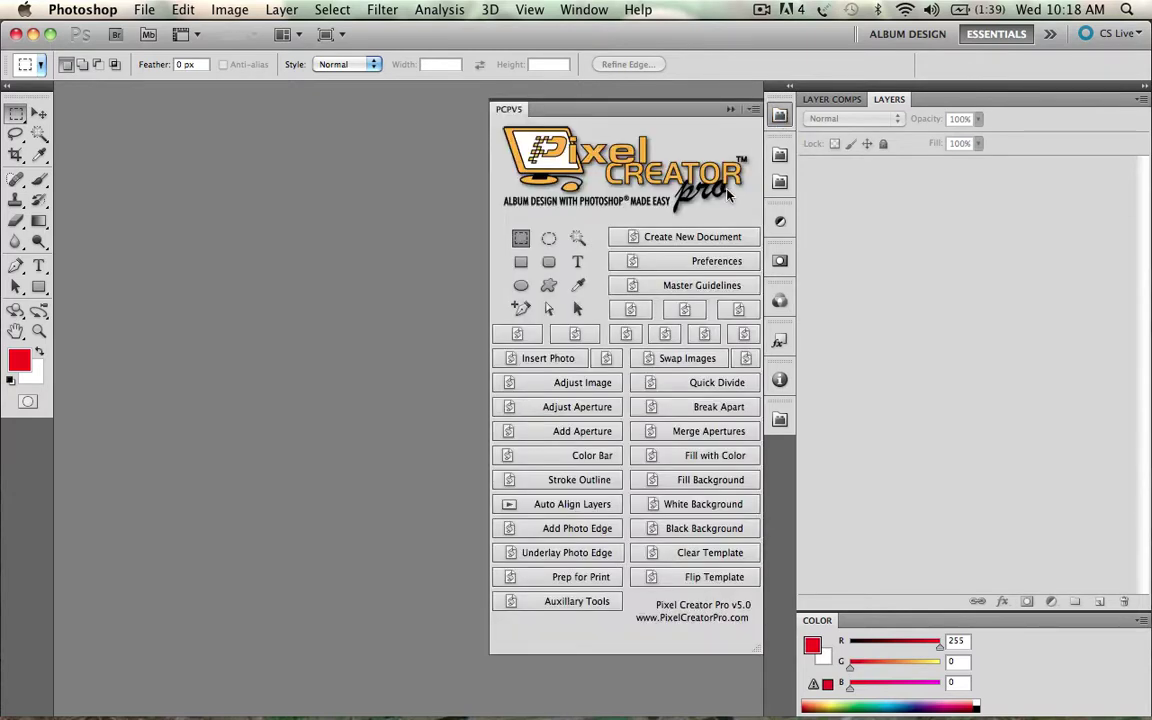
pyautogui.click(690, 237)
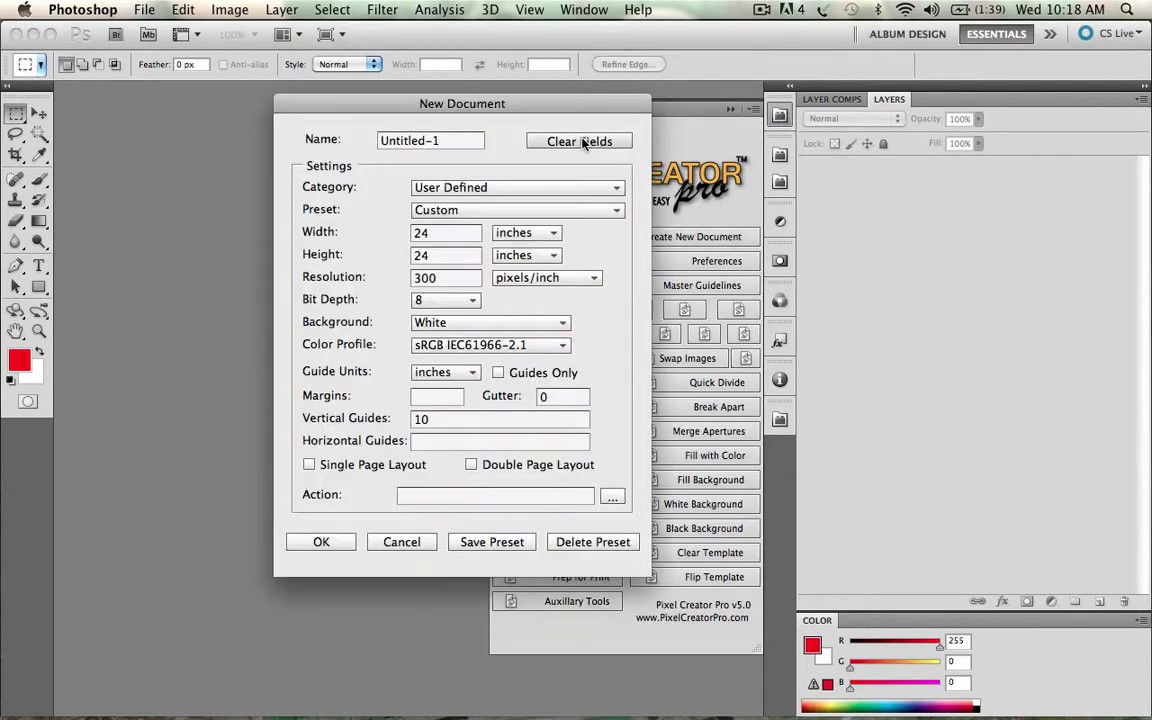
pyautogui.click(589, 141)
pyautogui.click(442, 234)
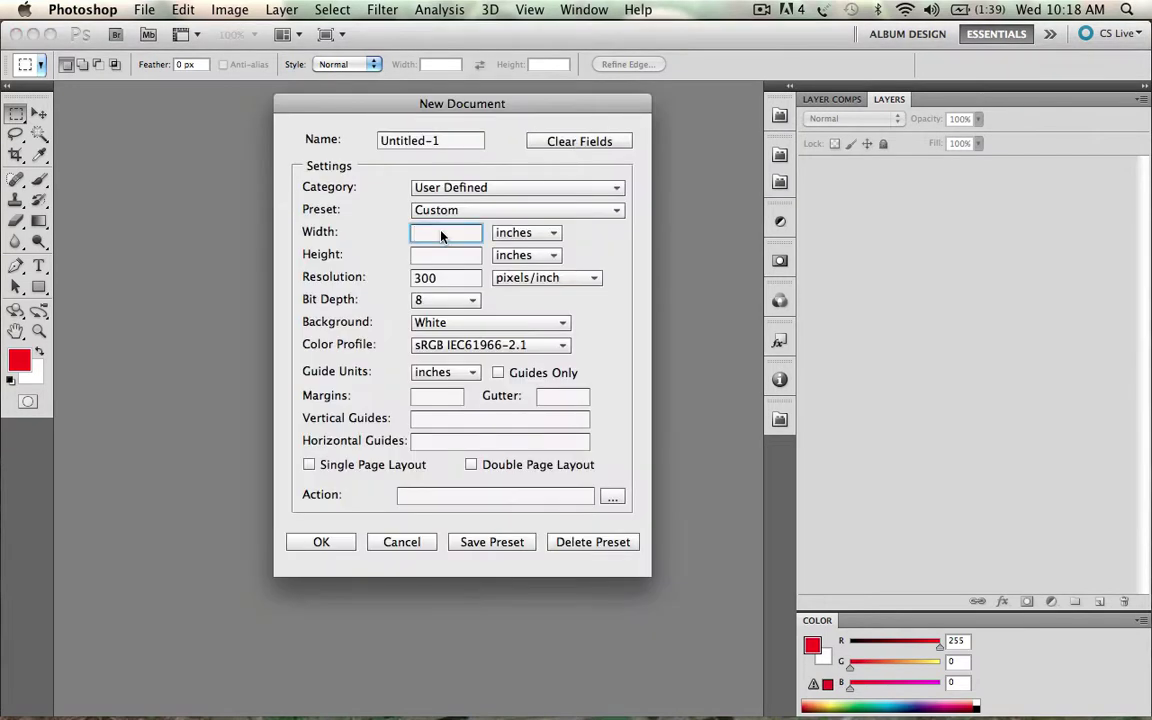
pyautogui.write('24')
pyautogui.click(444, 258)
pyautogui.write('24')
pyautogui.click(321, 543)
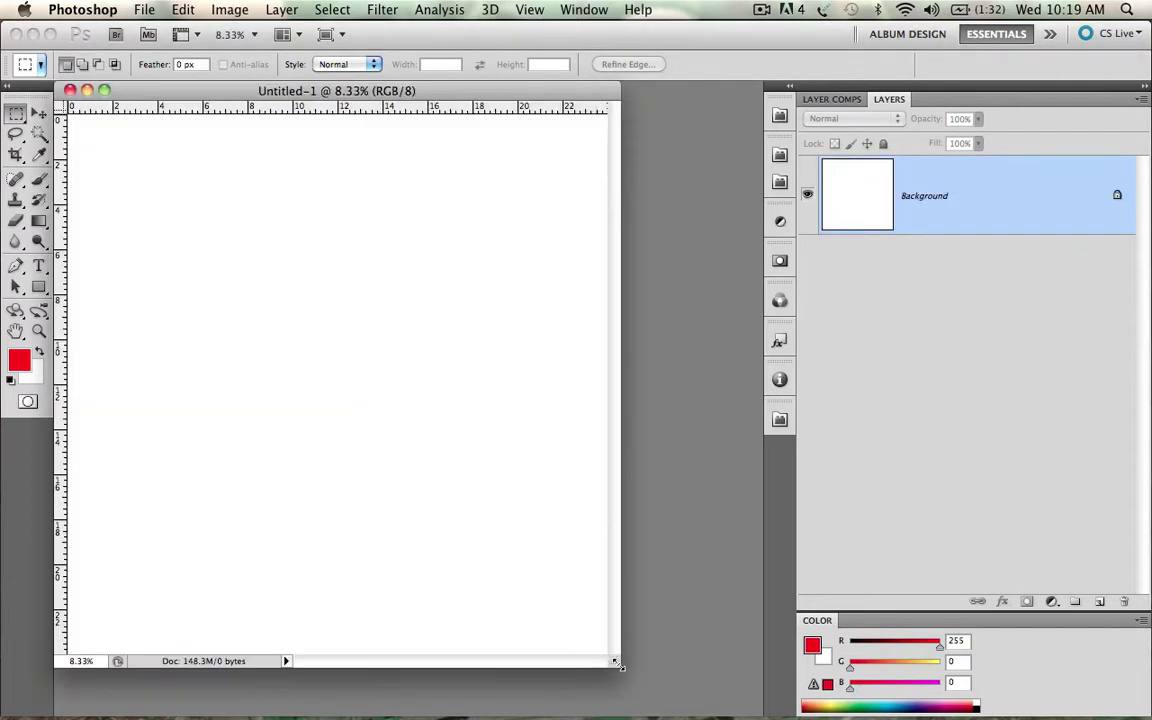
# Enlarge the Untitled-1 document window and switch to Adobe Bridge.
pyautogui.moveTo(615, 664); pyautogui.dragTo(653, 678)
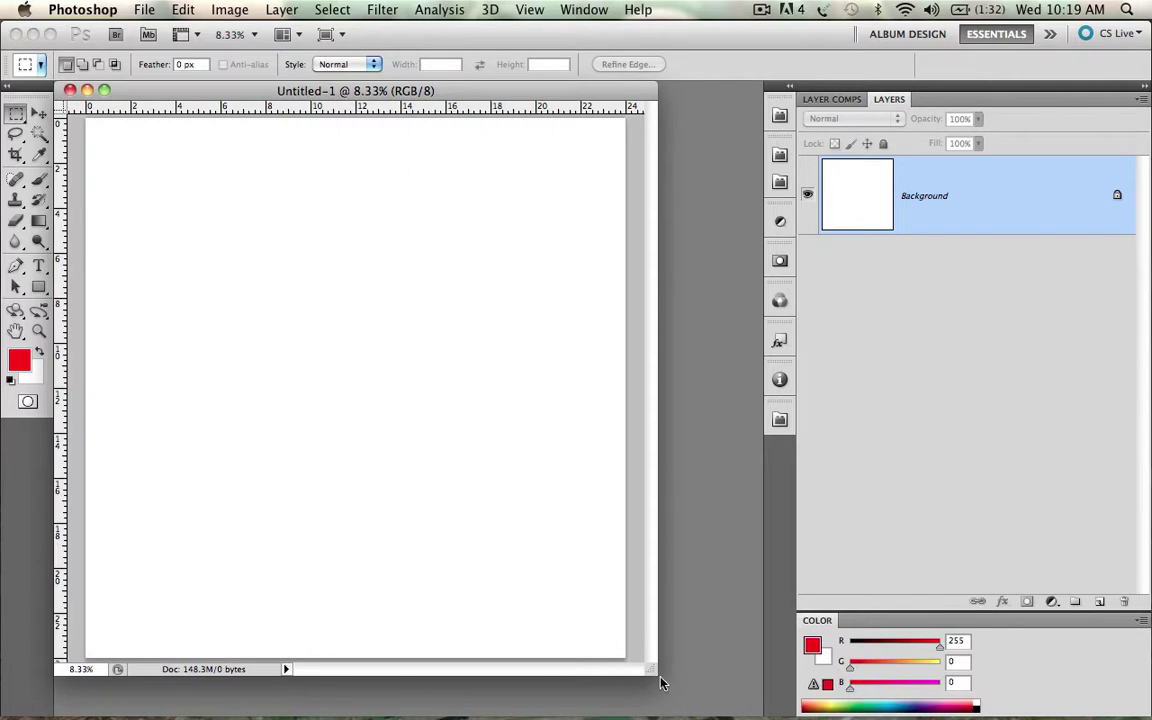
pyautogui.moveTo(655, 680); pyautogui.dragTo(657, 686)
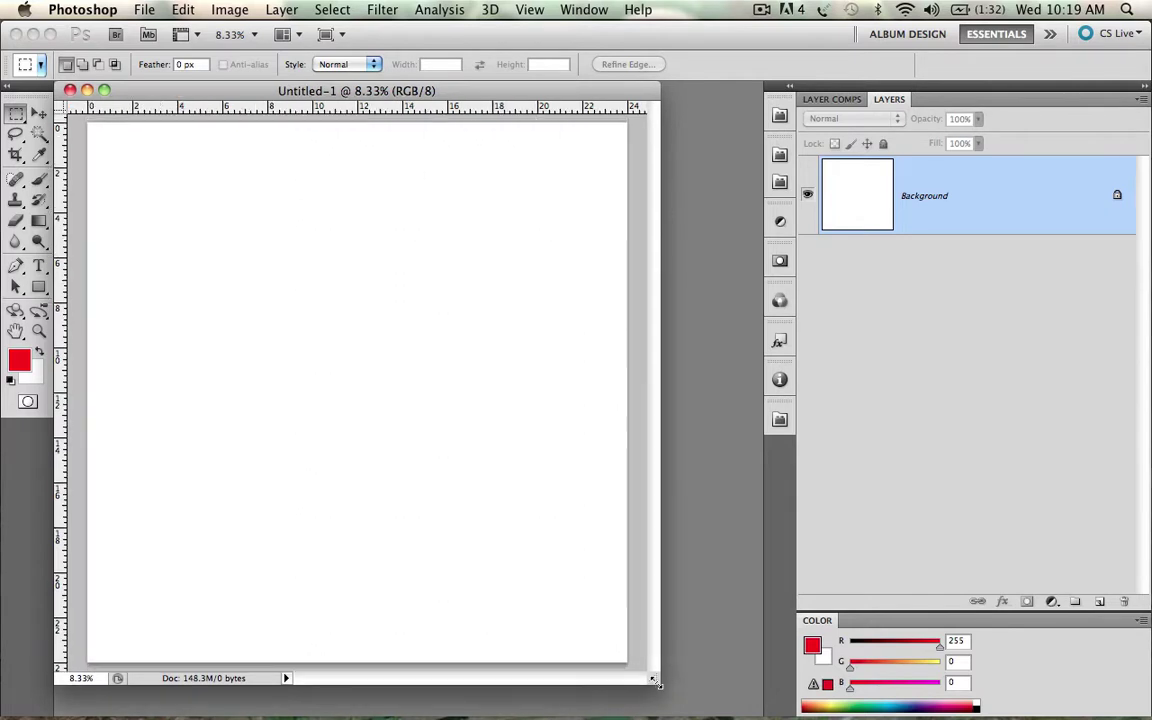
pyautogui.press('super+alt+o')
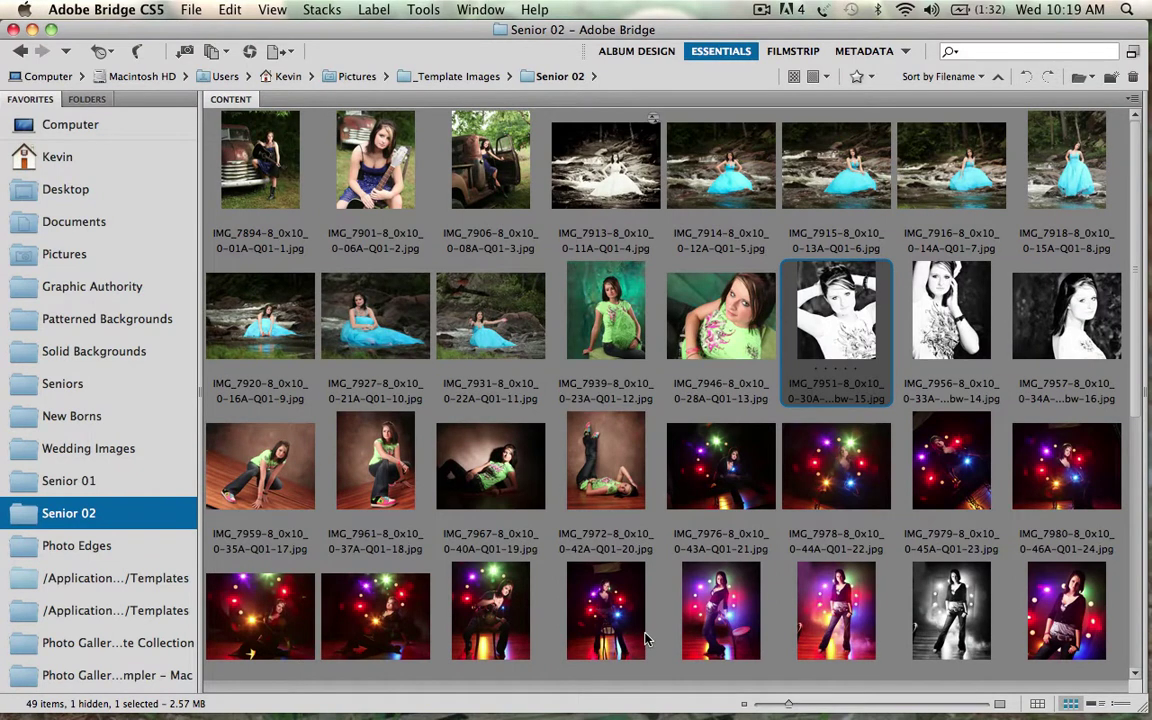
# Browse from Computer through Macintosh HD into the Applications folder.
pyautogui.click(145, 582)
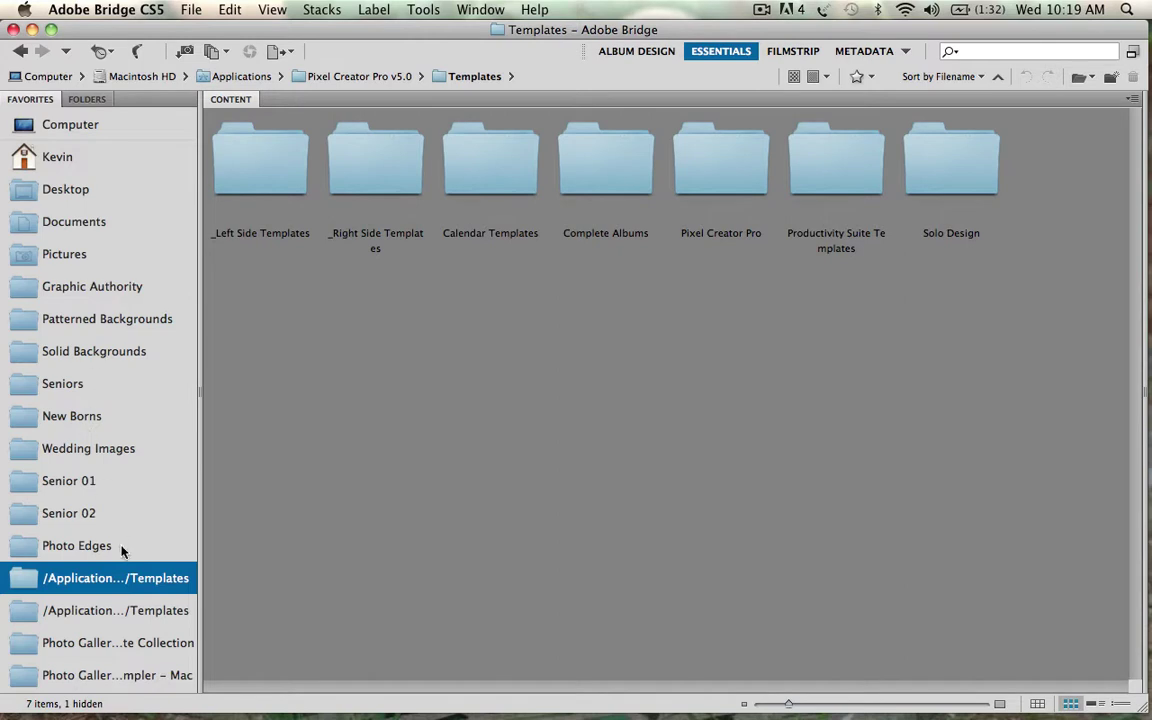
pyautogui.click(68, 128)
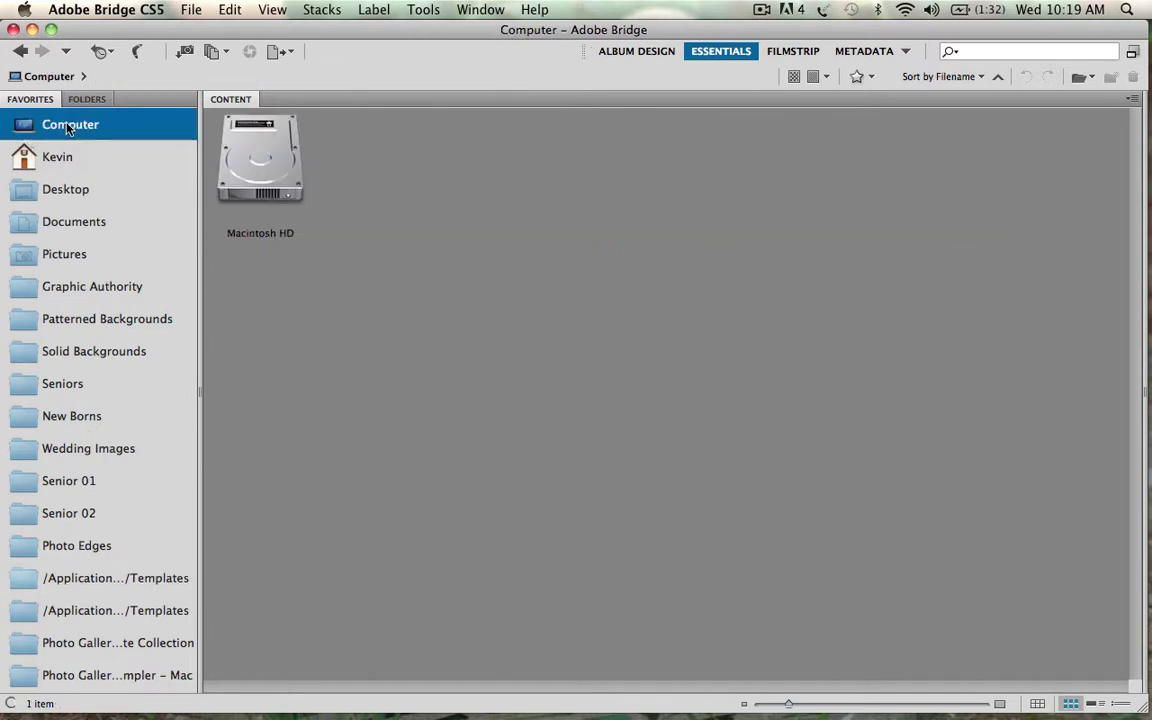
pyautogui.doubleClick(251, 185)
pyautogui.doubleClick(251, 186)
pyautogui.scroll(-10, 735, 414)
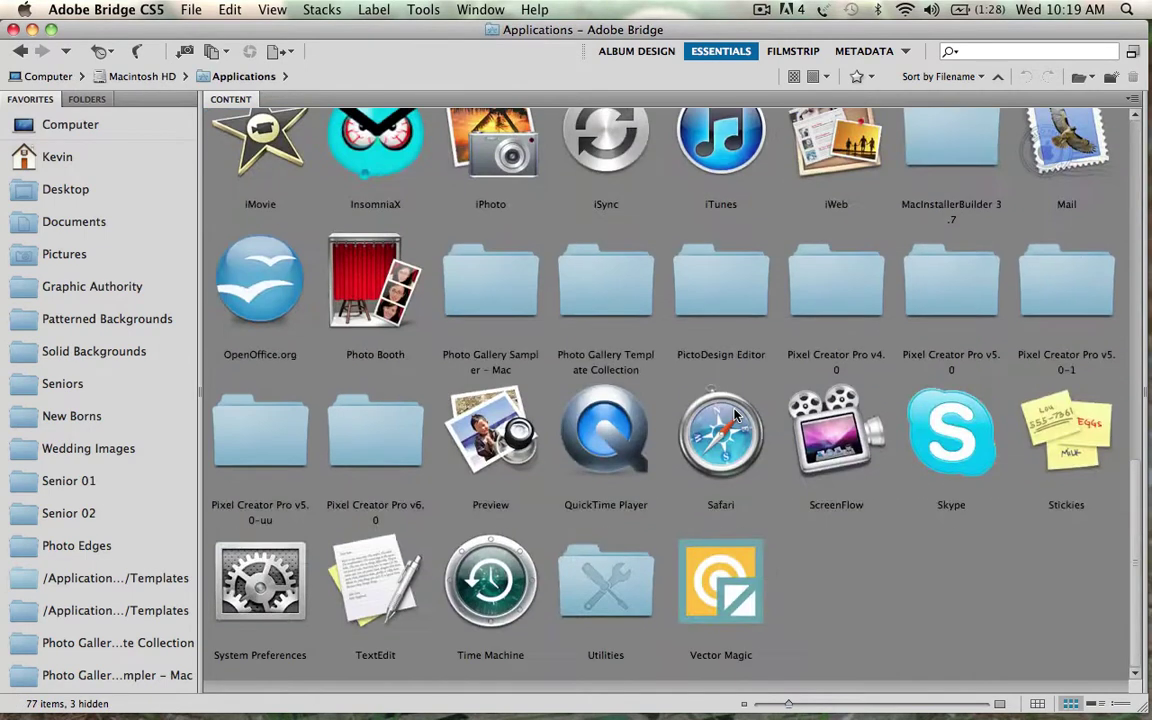
# Open the Pixel Creator Pro v5.0 folder and select its Templates folder.
pyautogui.doubleClick(968, 288)
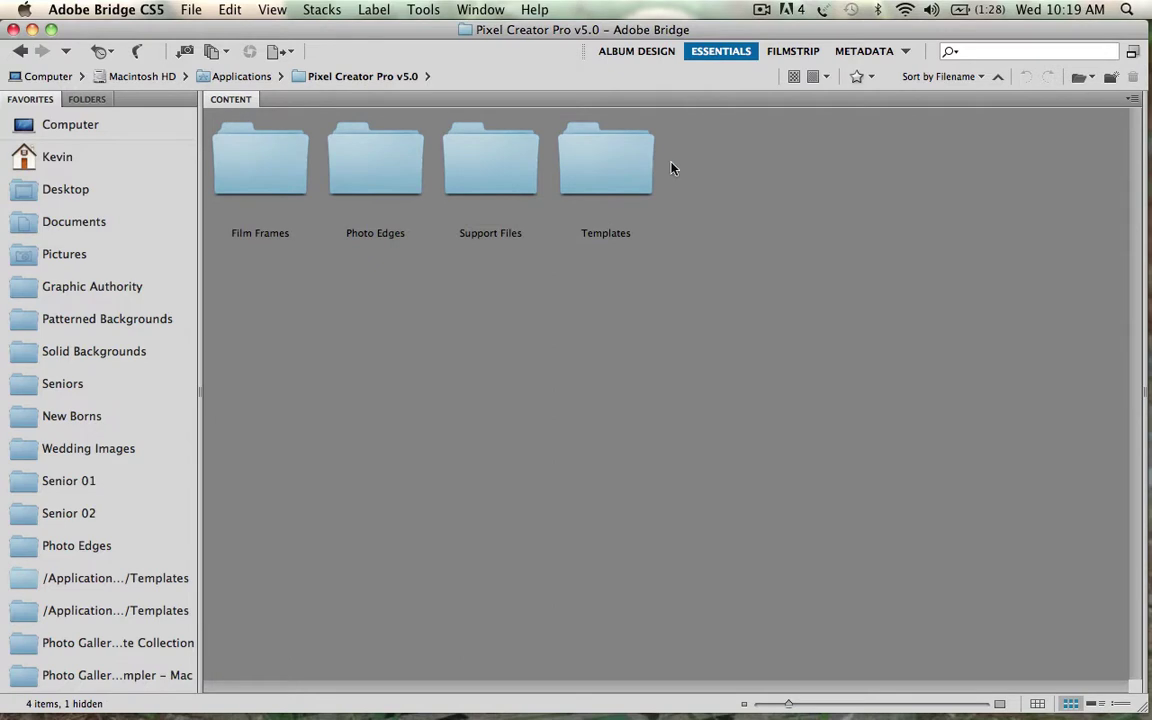
pyautogui.click(628, 168)
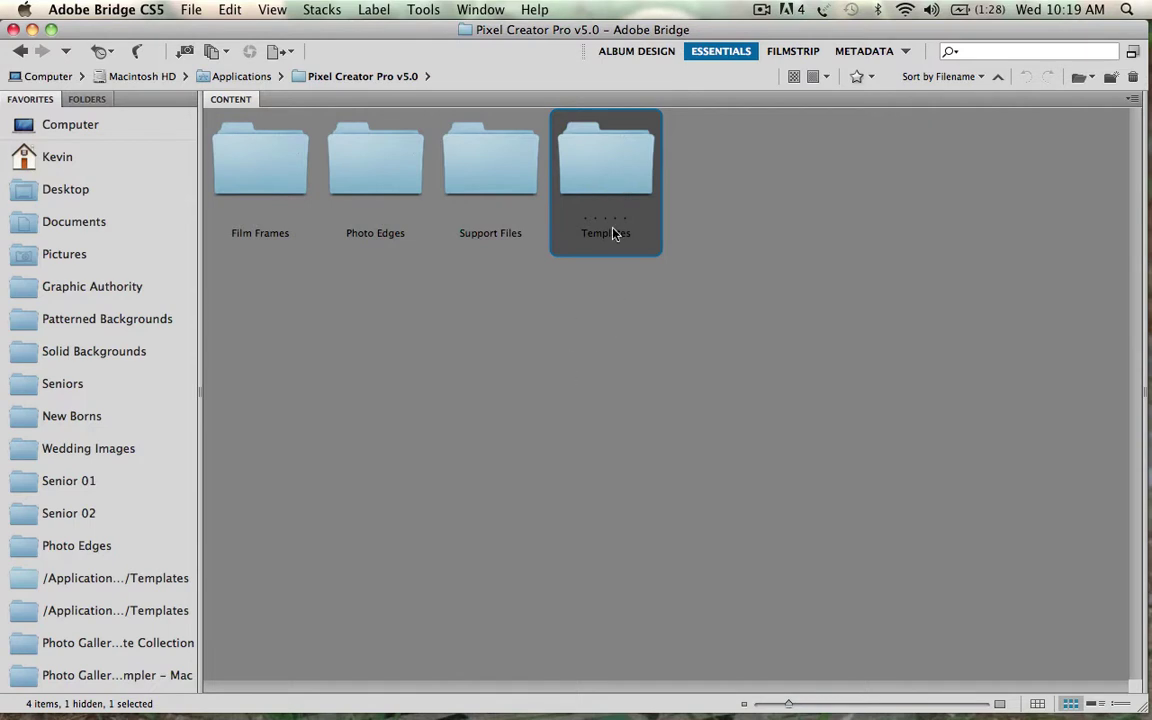
pyautogui.click(703, 309)
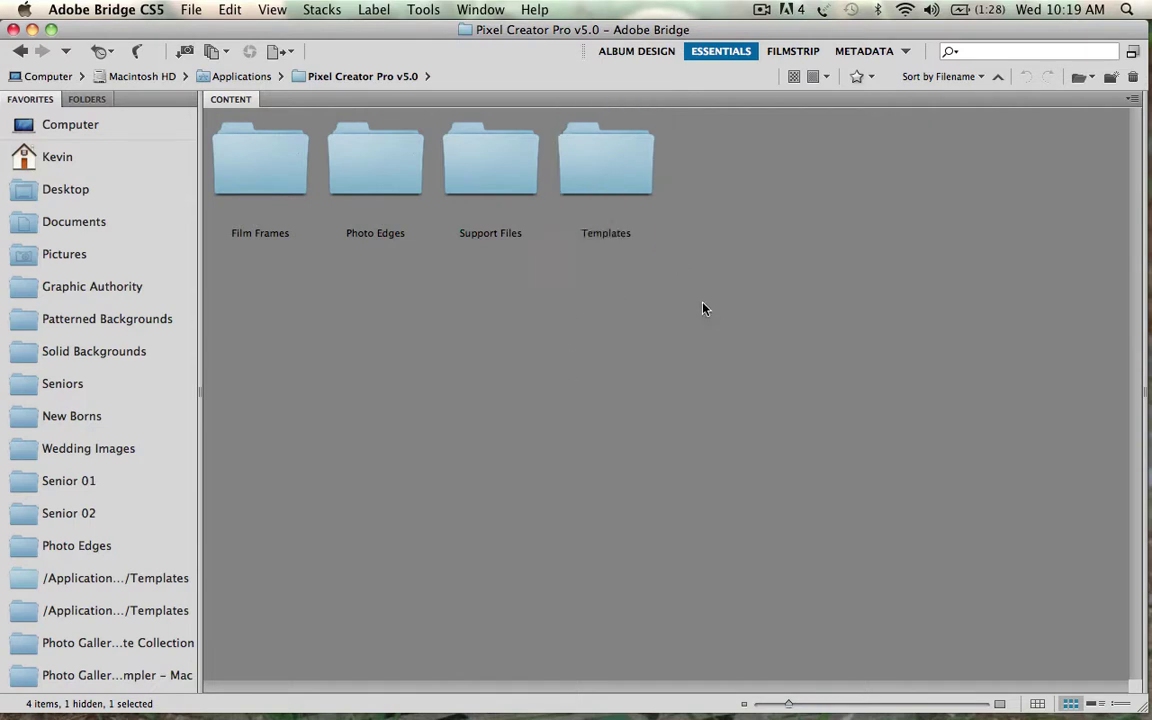
pyautogui.click(633, 171)
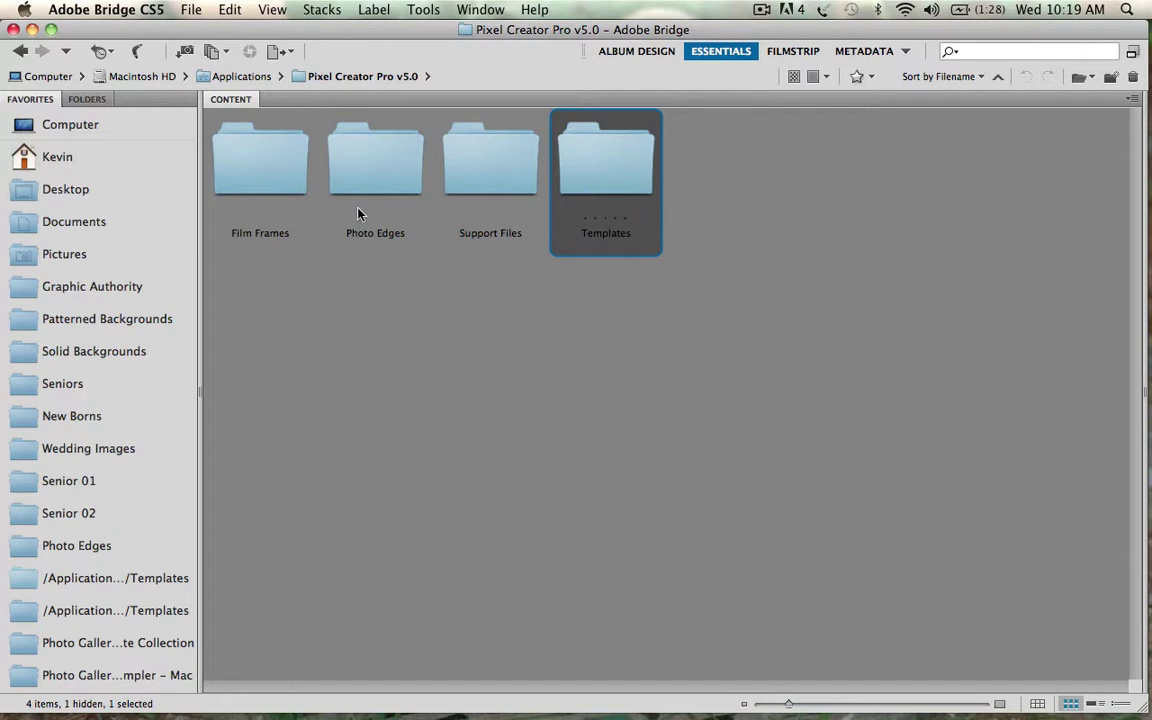
# Open Templates, then Productivity Suite Templates, then the Auto Collage folder.
pyautogui.doubleClick(621, 179)
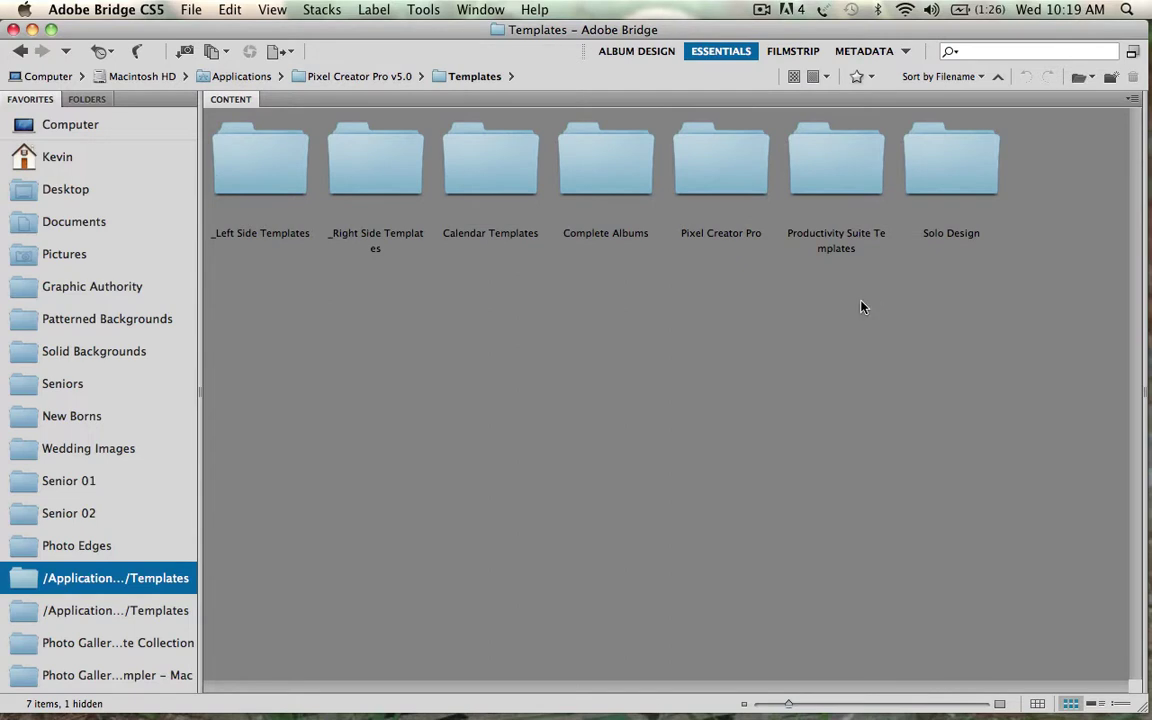
pyautogui.click(839, 177)
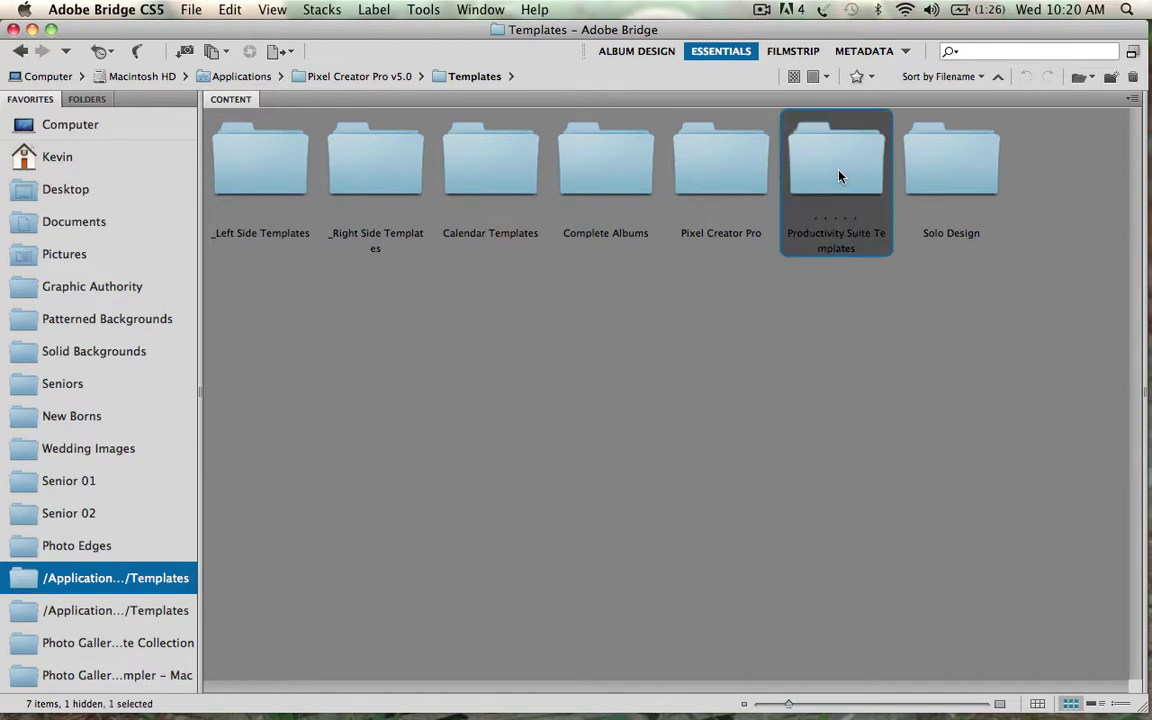
pyautogui.doubleClick(839, 177)
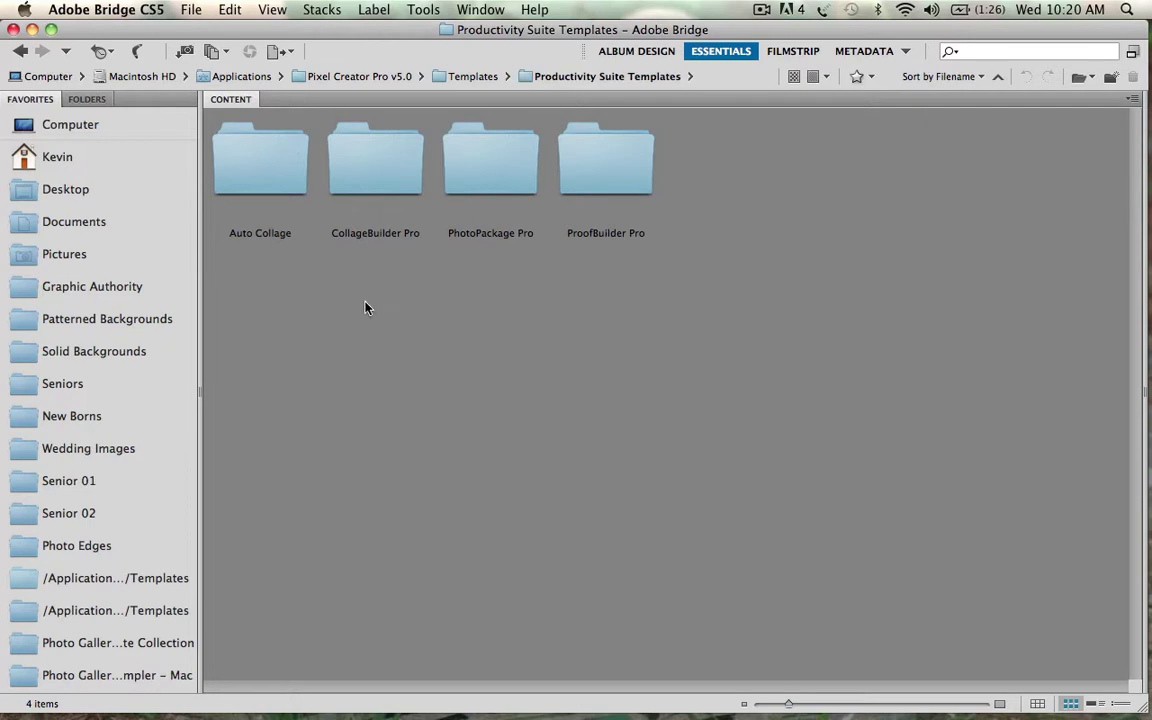
pyautogui.doubleClick(257, 179)
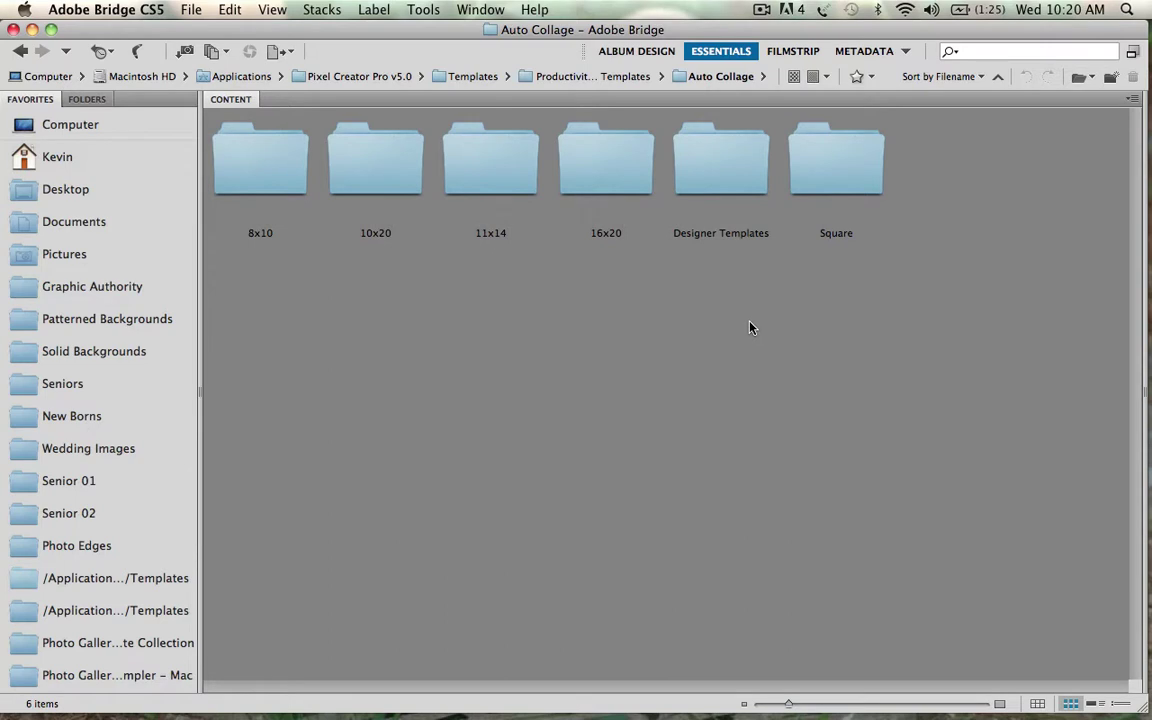
# Point out the 8x10 and 16x20 size folders, then clear the selection.
pyautogui.click(274, 167)
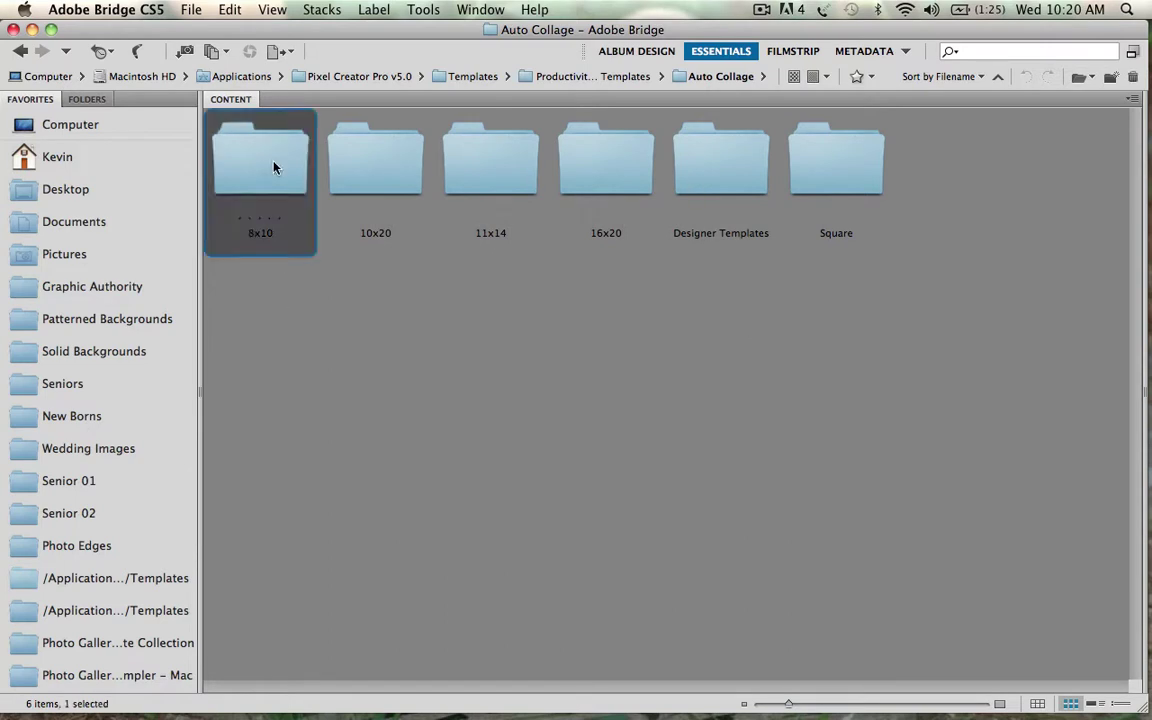
pyautogui.click(599, 188)
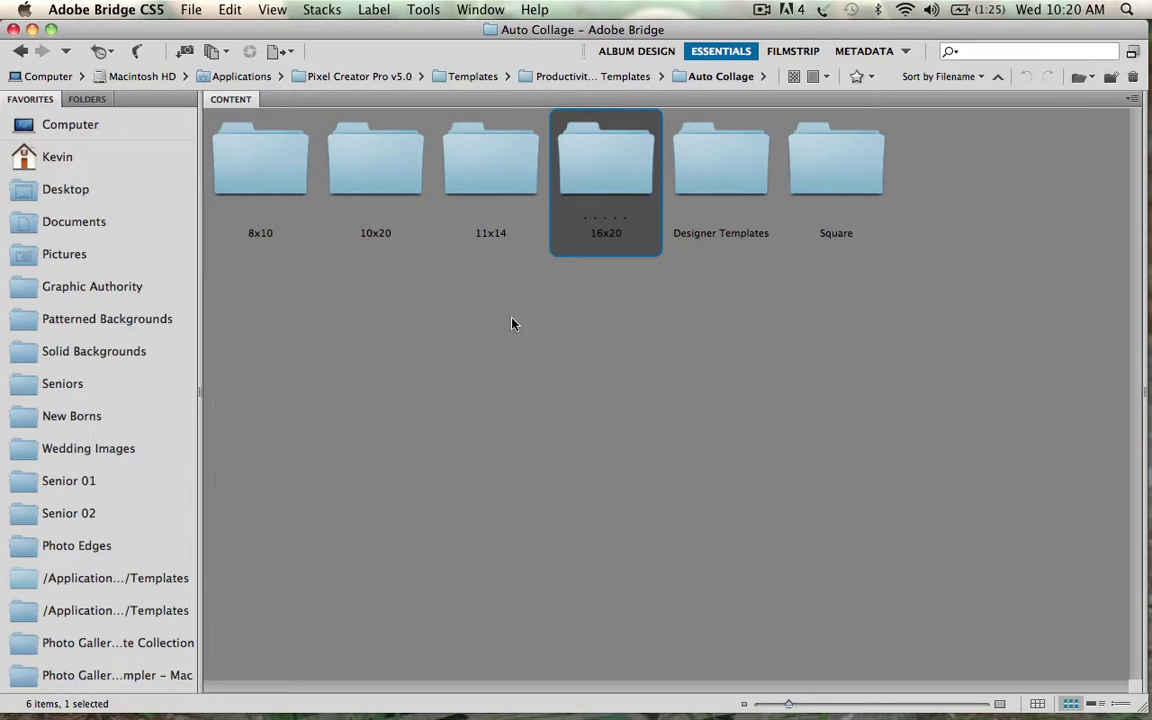
pyautogui.click(583, 329)
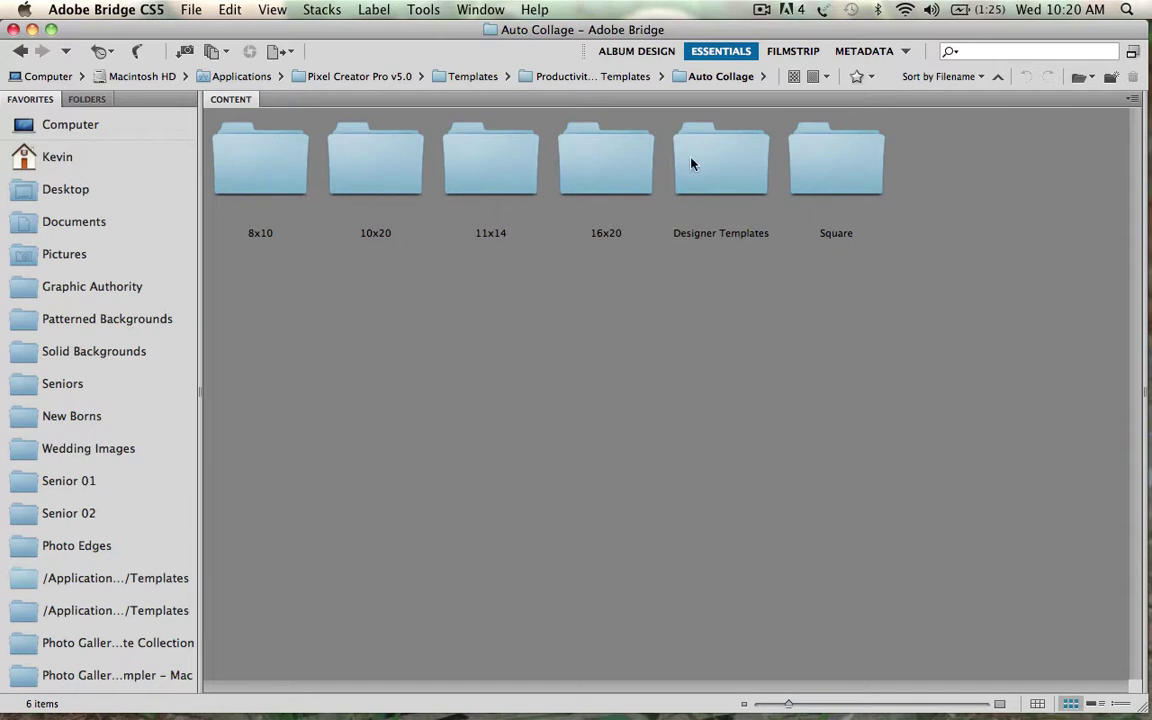
# Open Square > 12 Images and run the Collage02.jsx script in Photoshop.
pyautogui.click(849, 171)
pyautogui.doubleClick(849, 171)
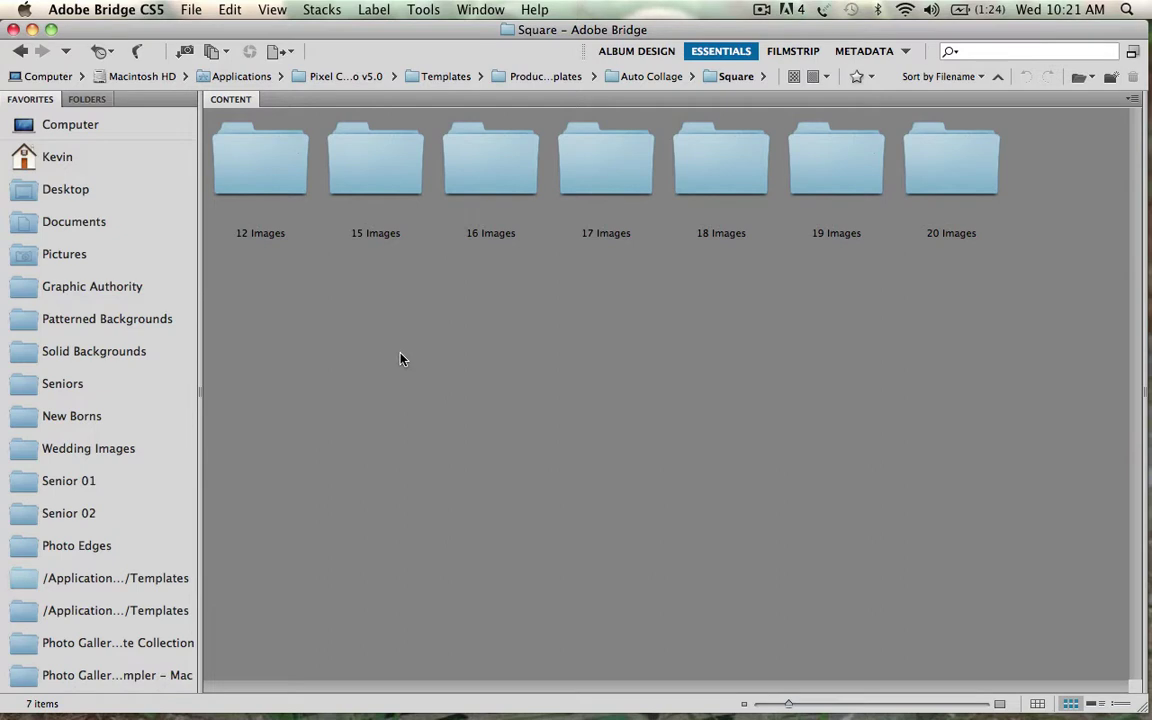
pyautogui.doubleClick(260, 152)
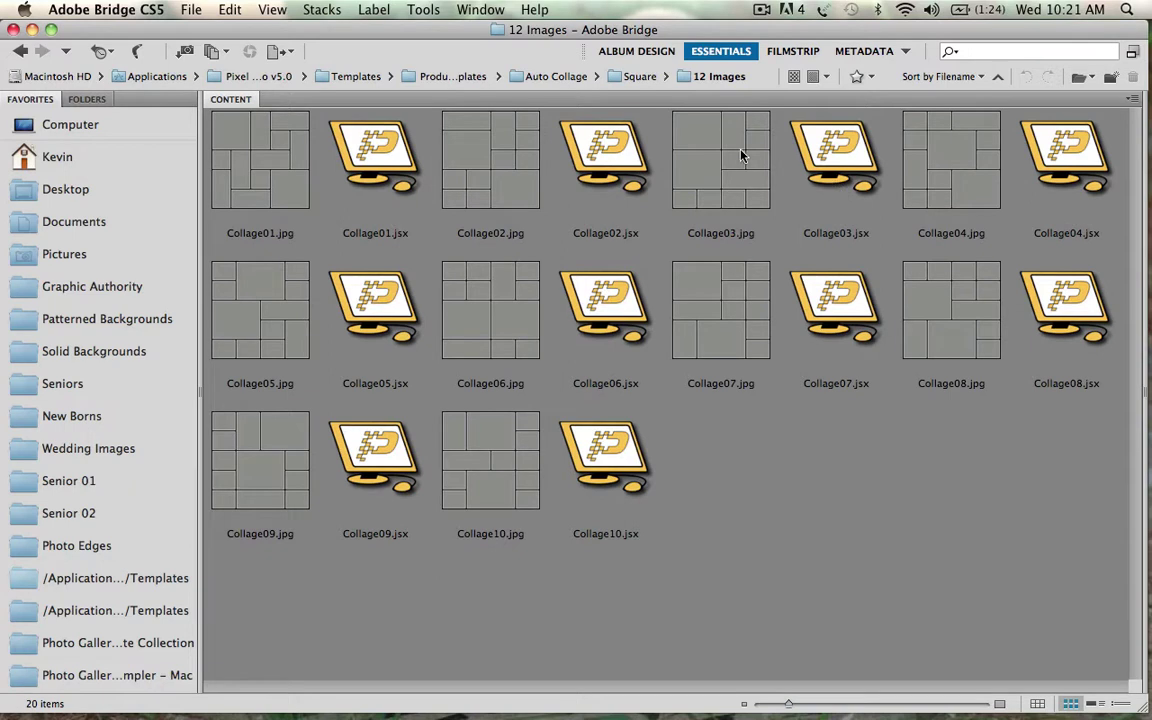
pyautogui.click(598, 155)
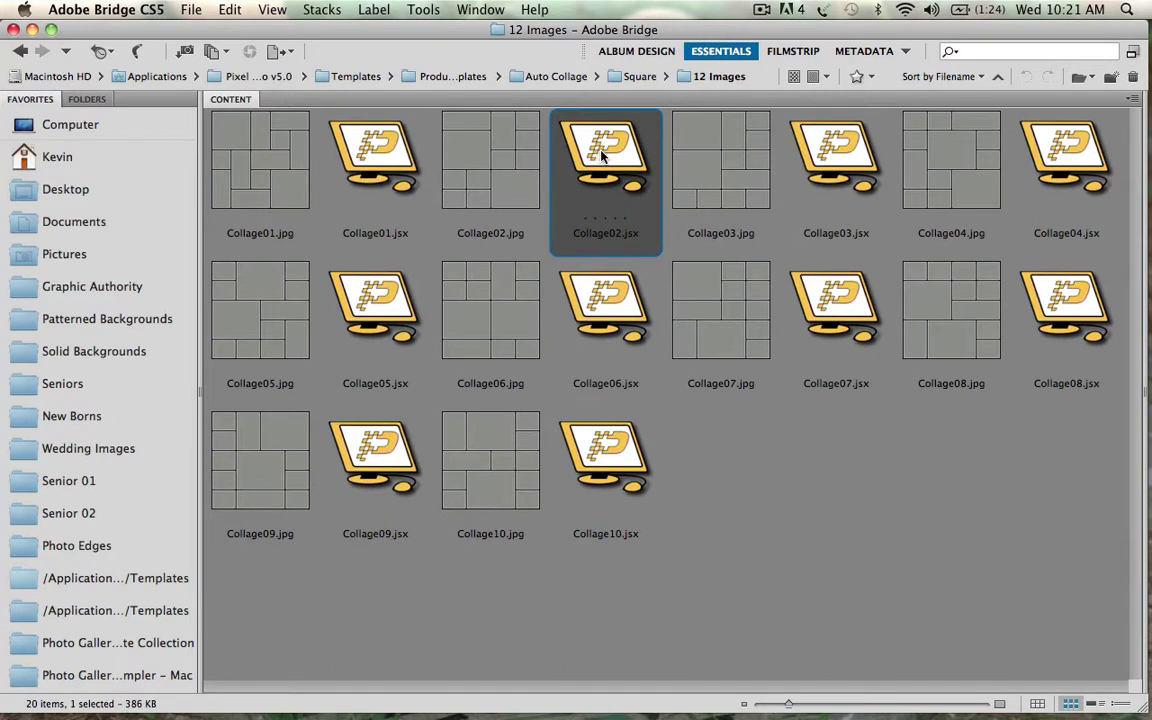
pyautogui.doubleClick(602, 153)
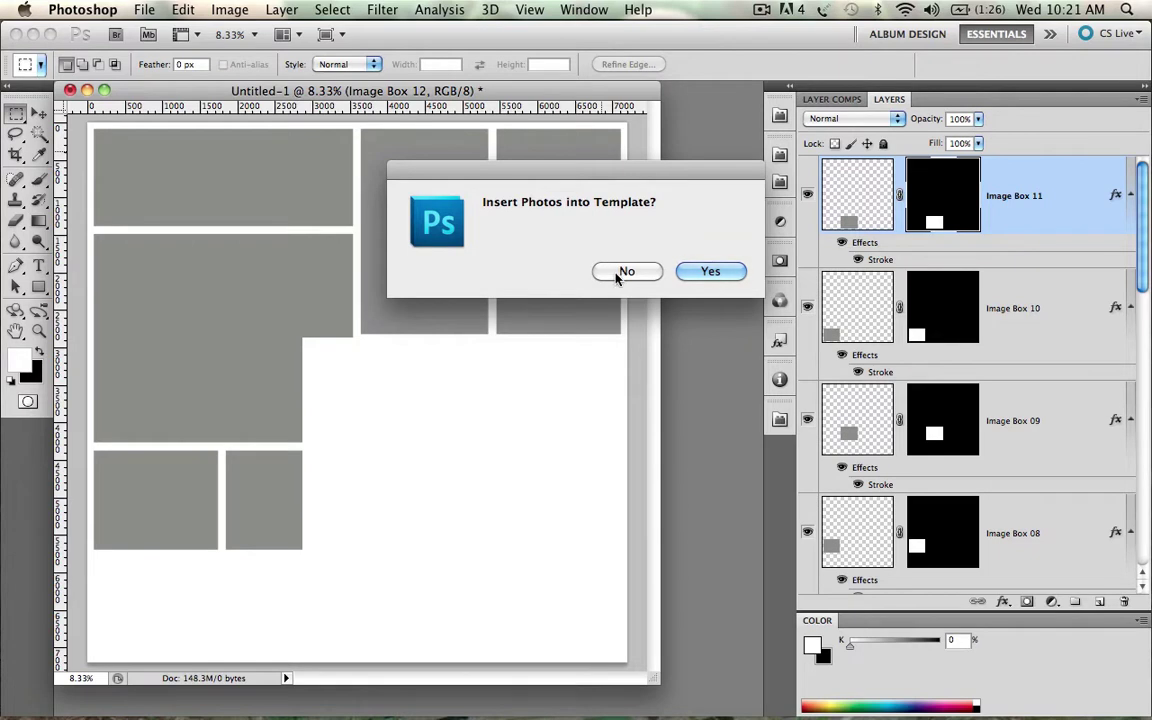
# Answer No to inserting photos so the 12-box gray template finishes.
pyautogui.click(617, 275)
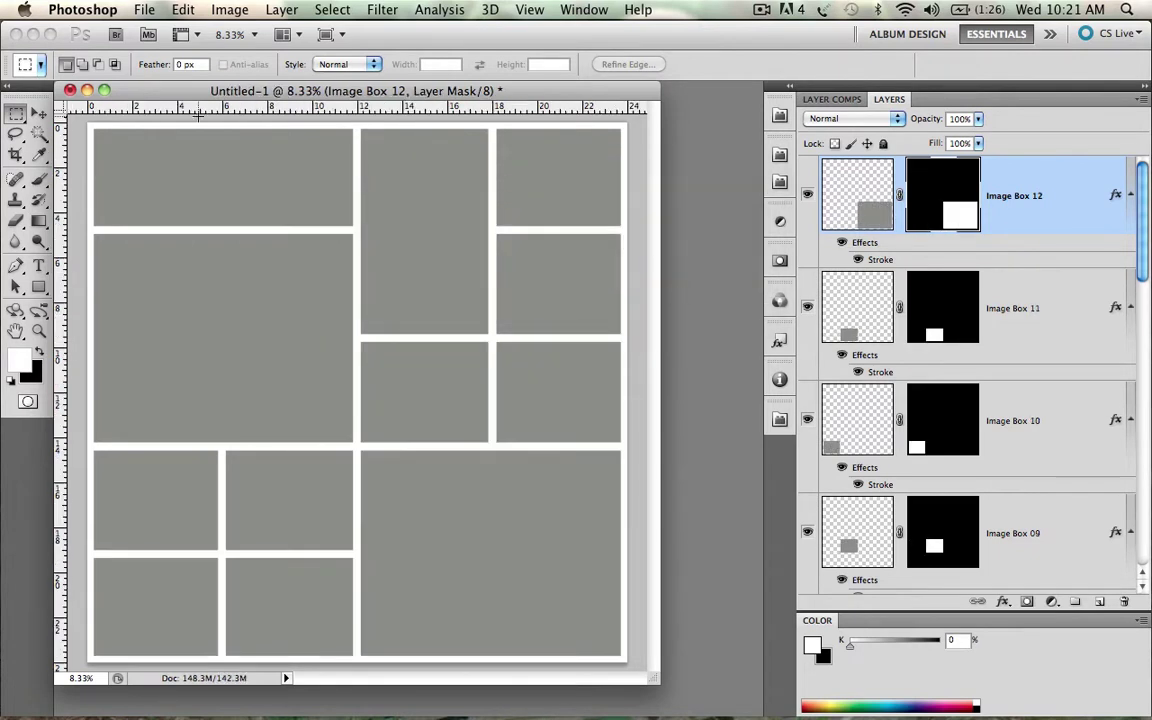
# Delete Image Box 01 and stretch Image Box 05 up to a top-edge guide.
pyautogui.click(38, 113)
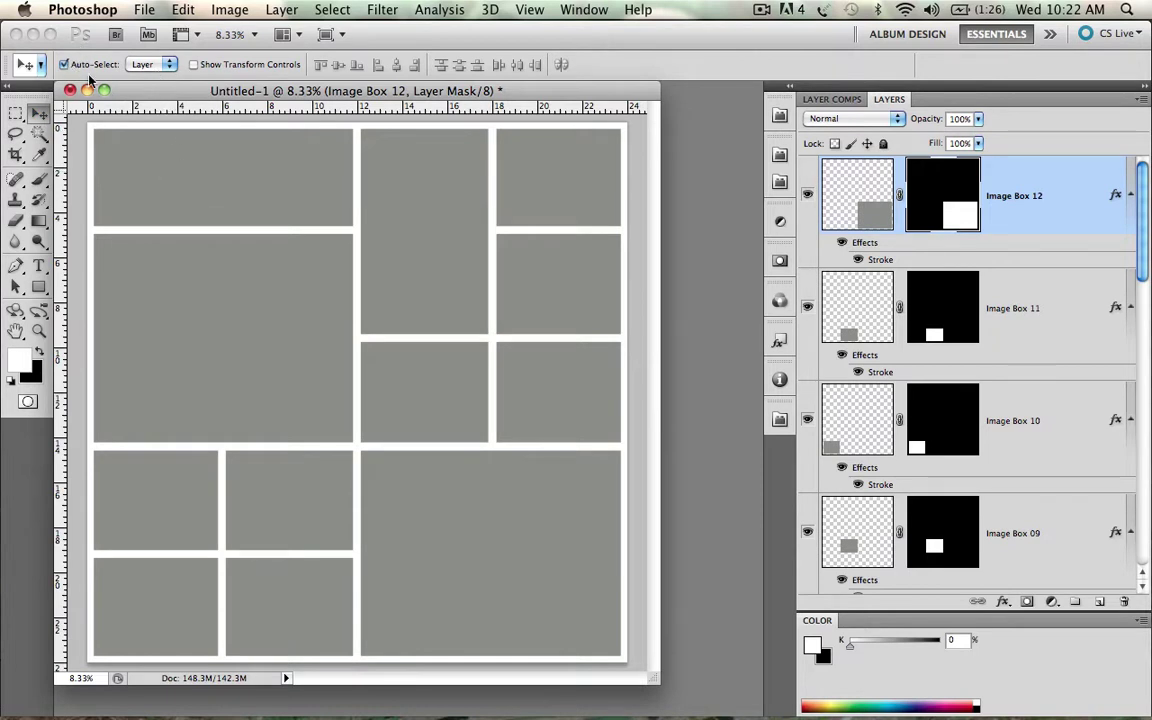
pyautogui.click(240, 179)
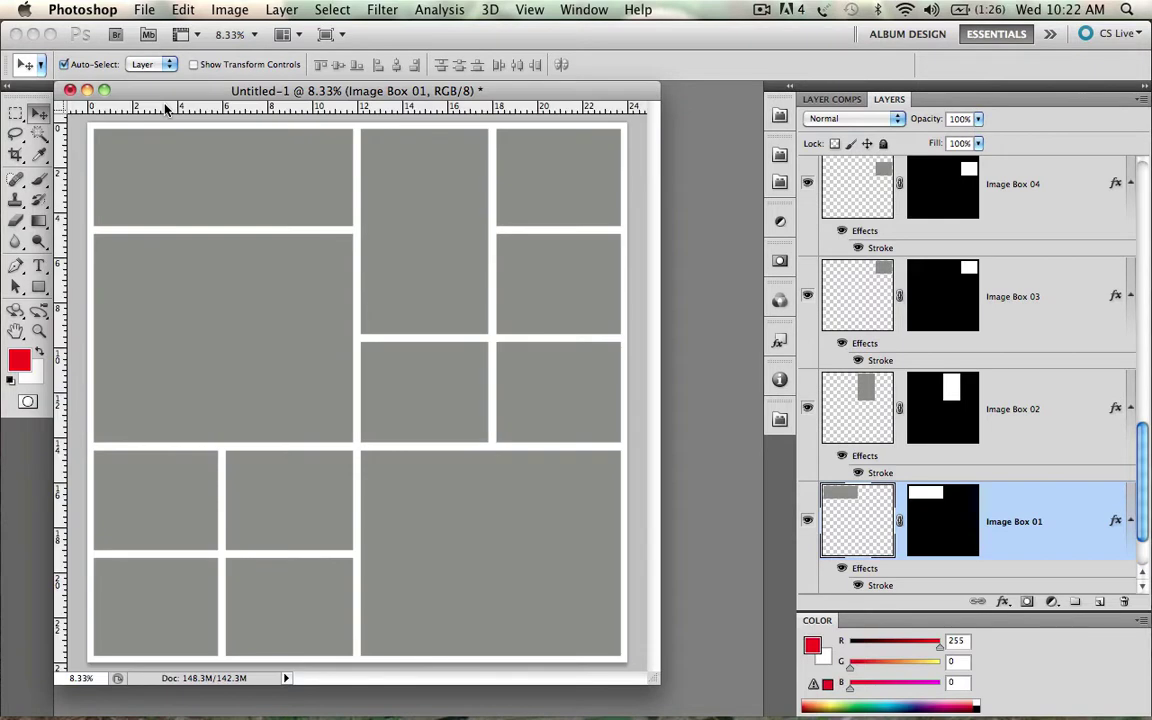
pyautogui.click(530, 10)
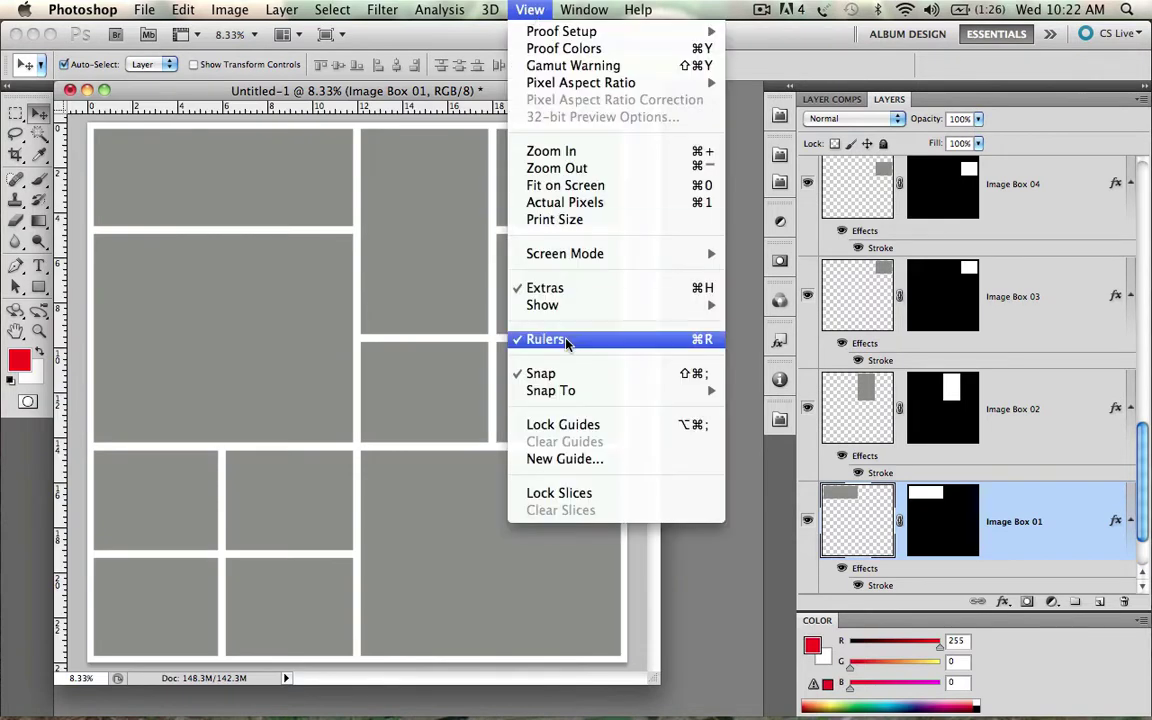
pyautogui.click(735, 580)
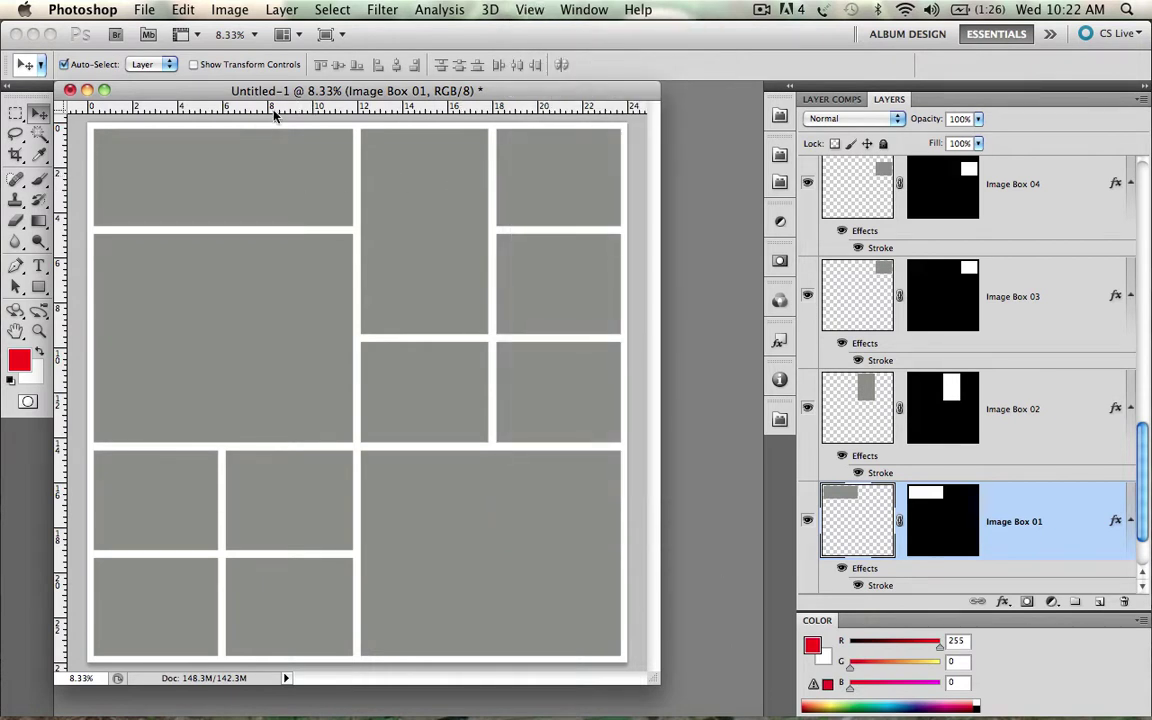
pyautogui.moveTo(273, 118); pyautogui.dragTo(273, 128)
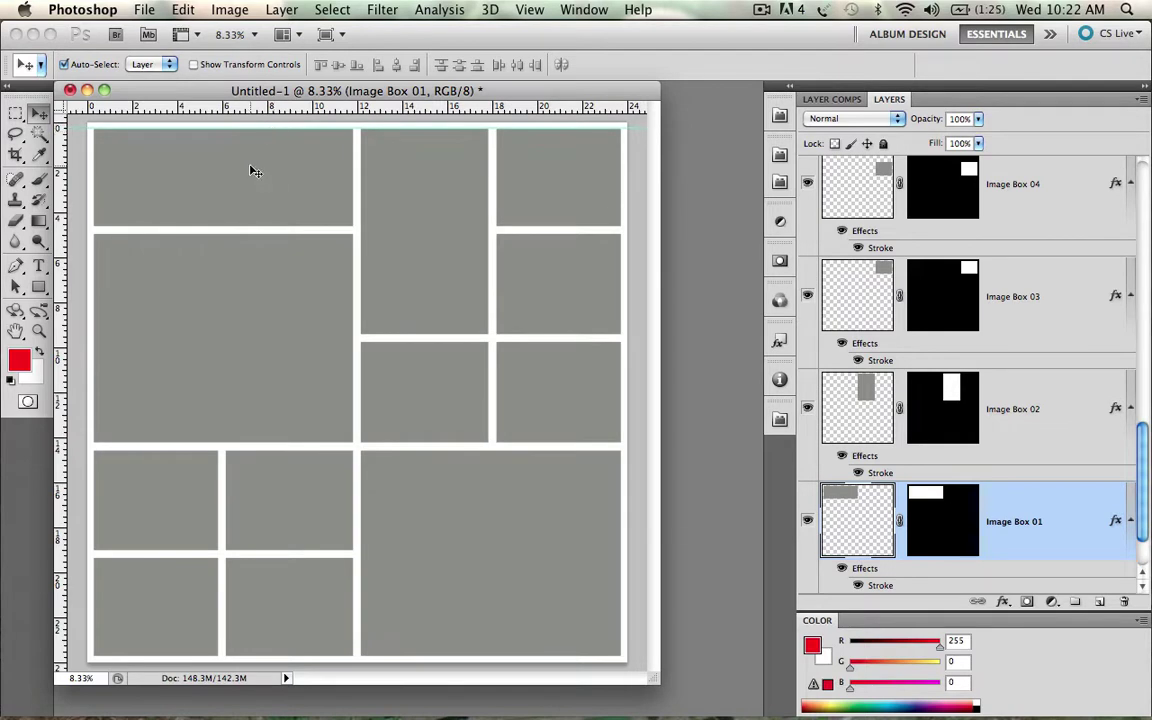
pyautogui.press('Delete')
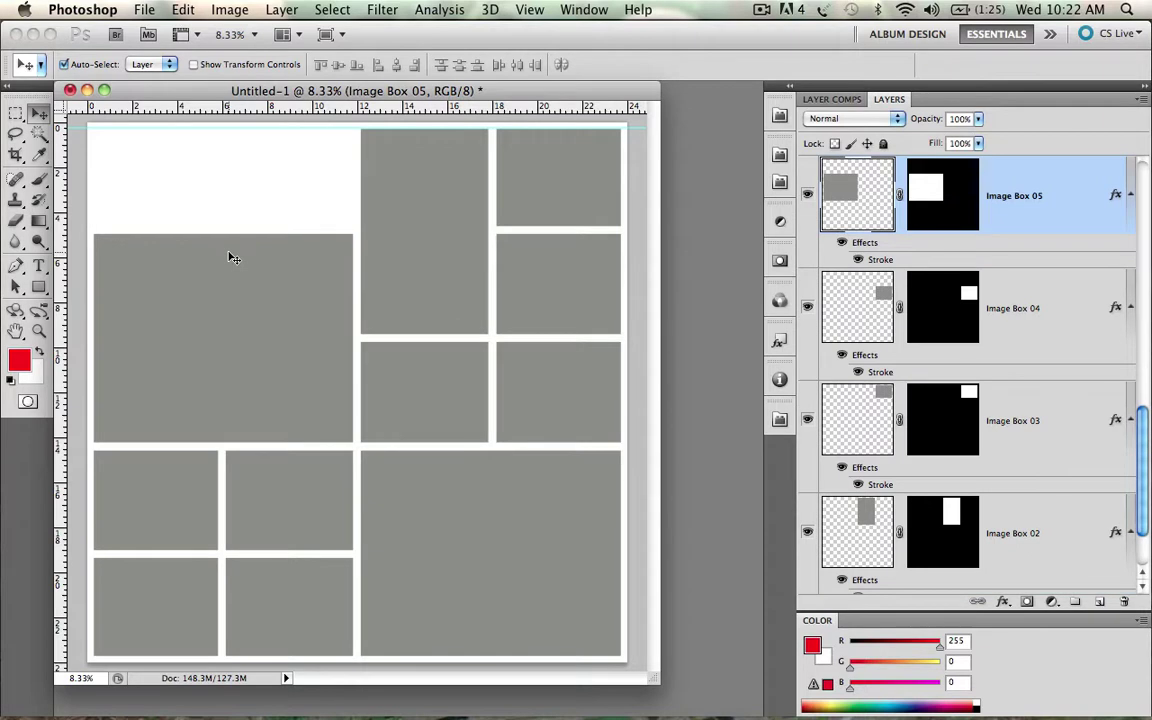
pyautogui.press('super+t')
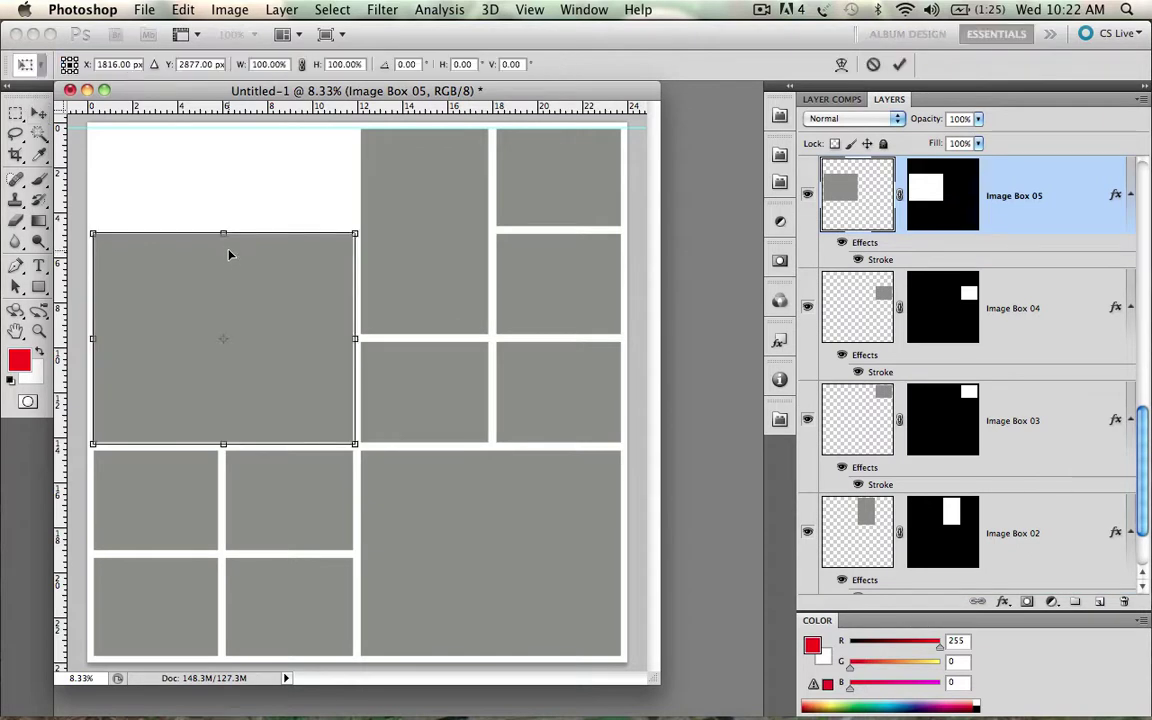
pyautogui.moveTo(226, 231); pyautogui.dragTo(223, 127)
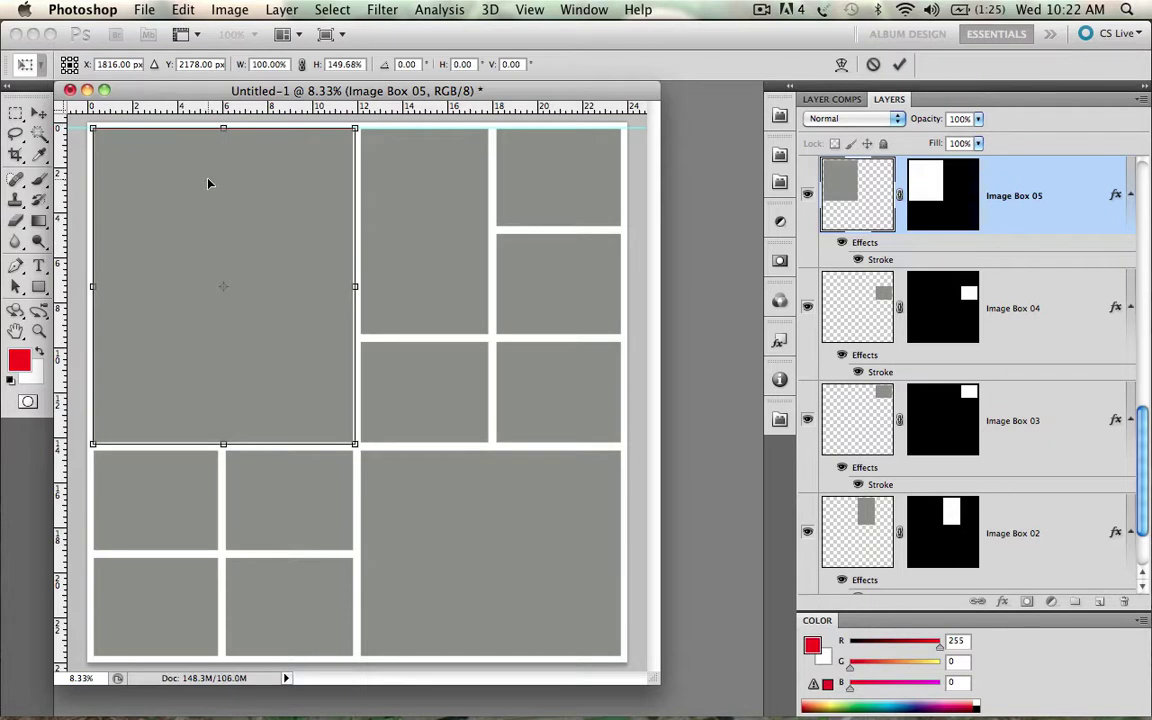
pyautogui.press('Return')
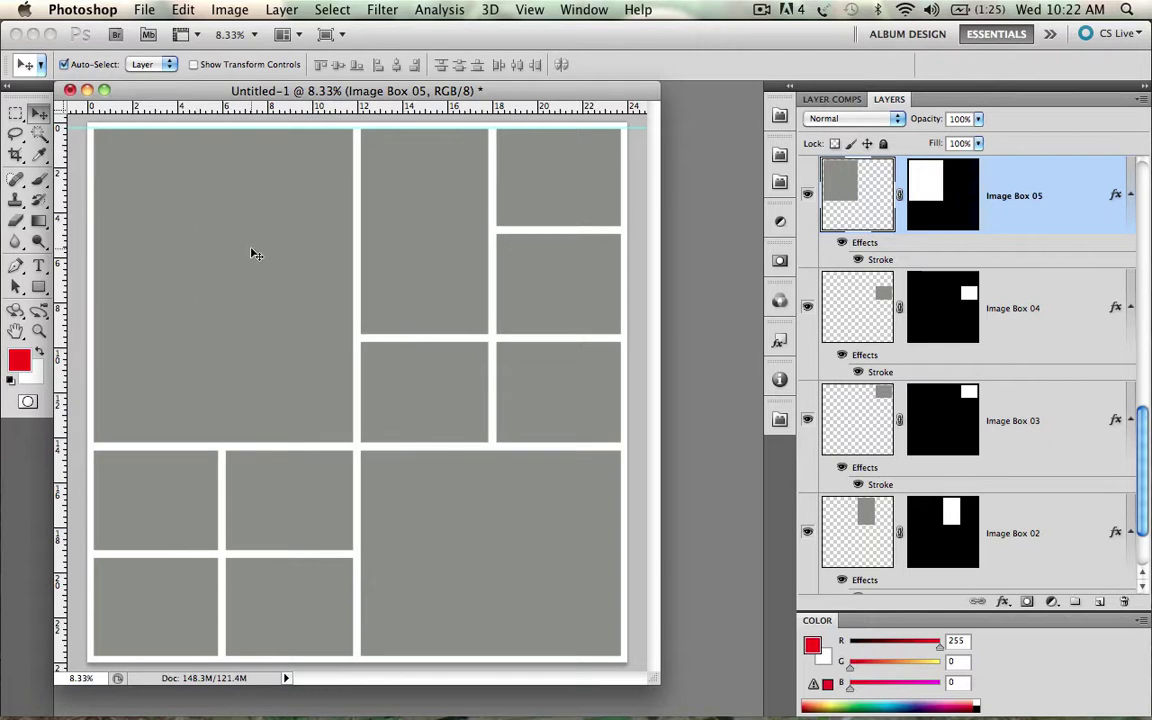
# Delete Image Boxes 03 and 04 and widen Image Box 02 to the right-edge guide.
pyautogui.click(556, 195)
pyautogui.press('BackSpace')
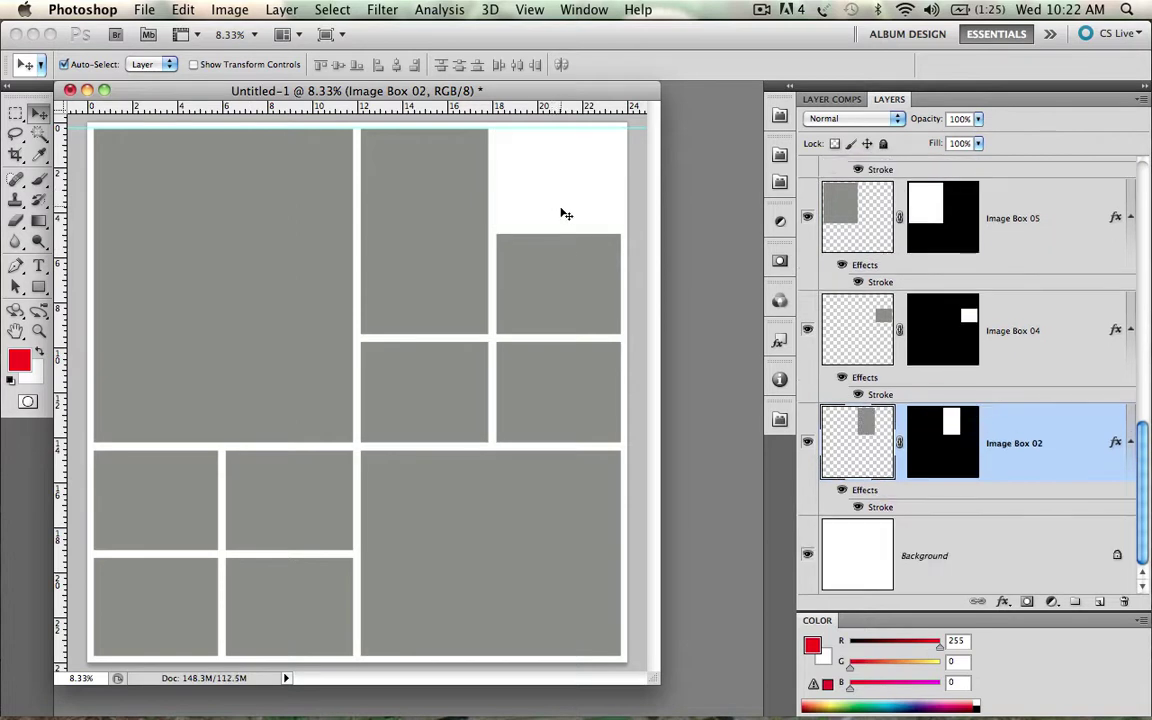
pyautogui.click(561, 256)
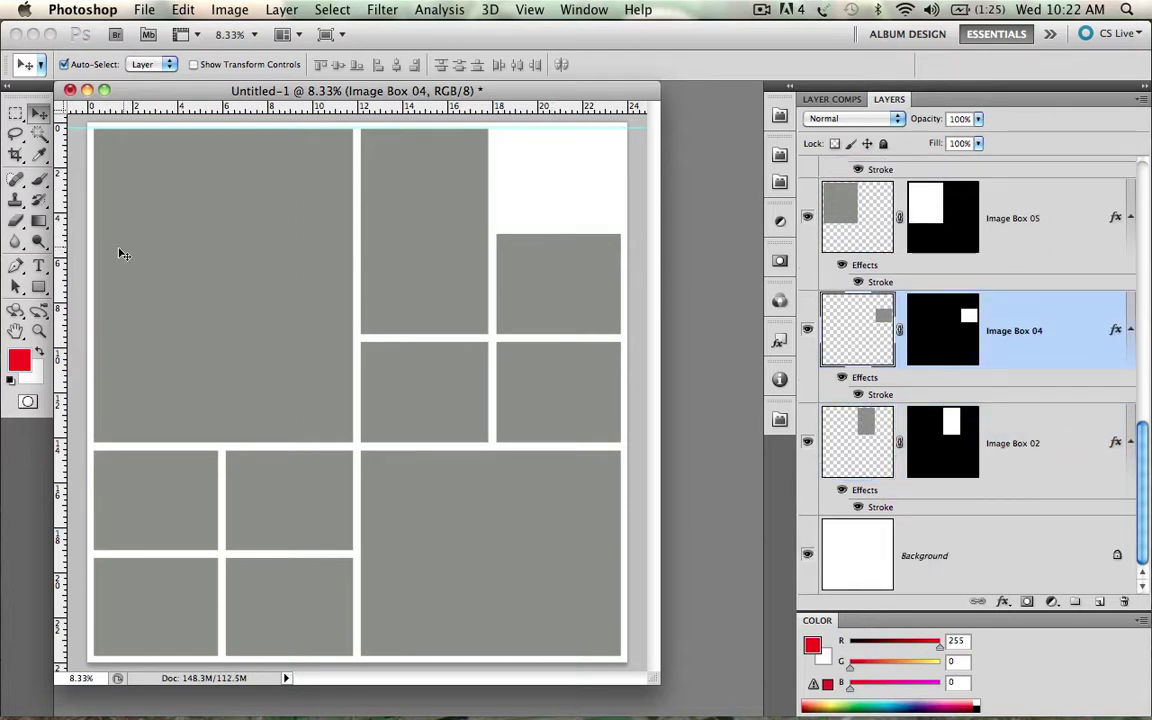
pyautogui.moveTo(63, 263); pyautogui.dragTo(621, 422)
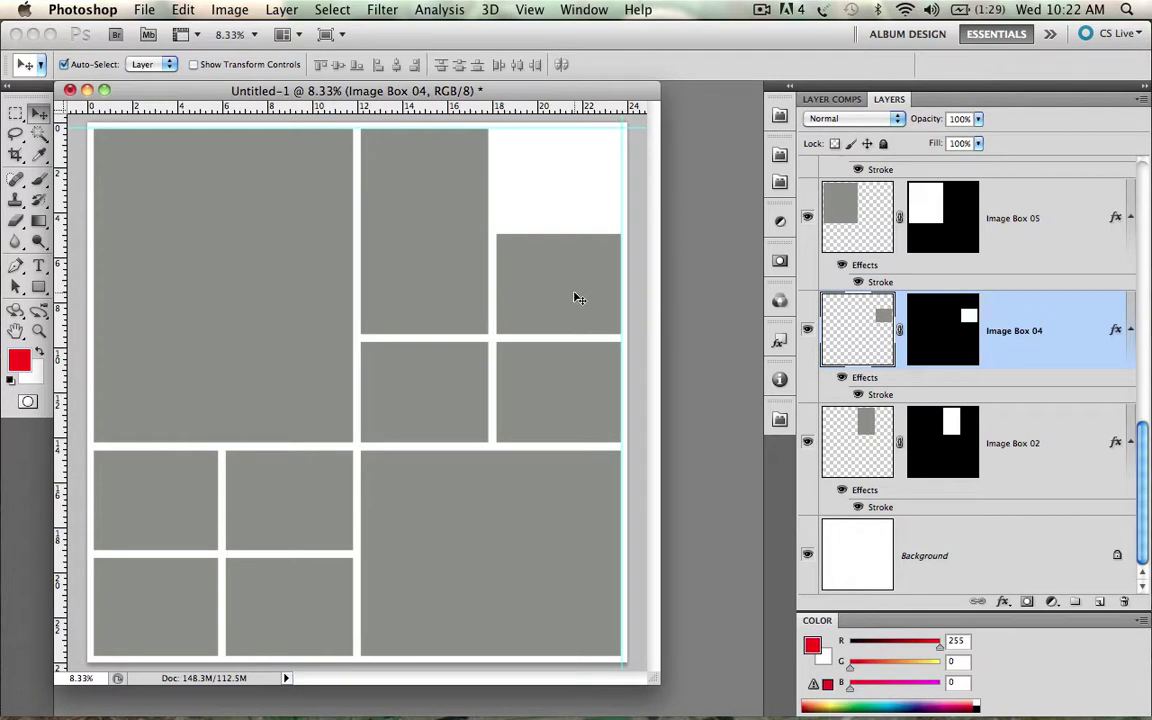
pyautogui.press('Delete')
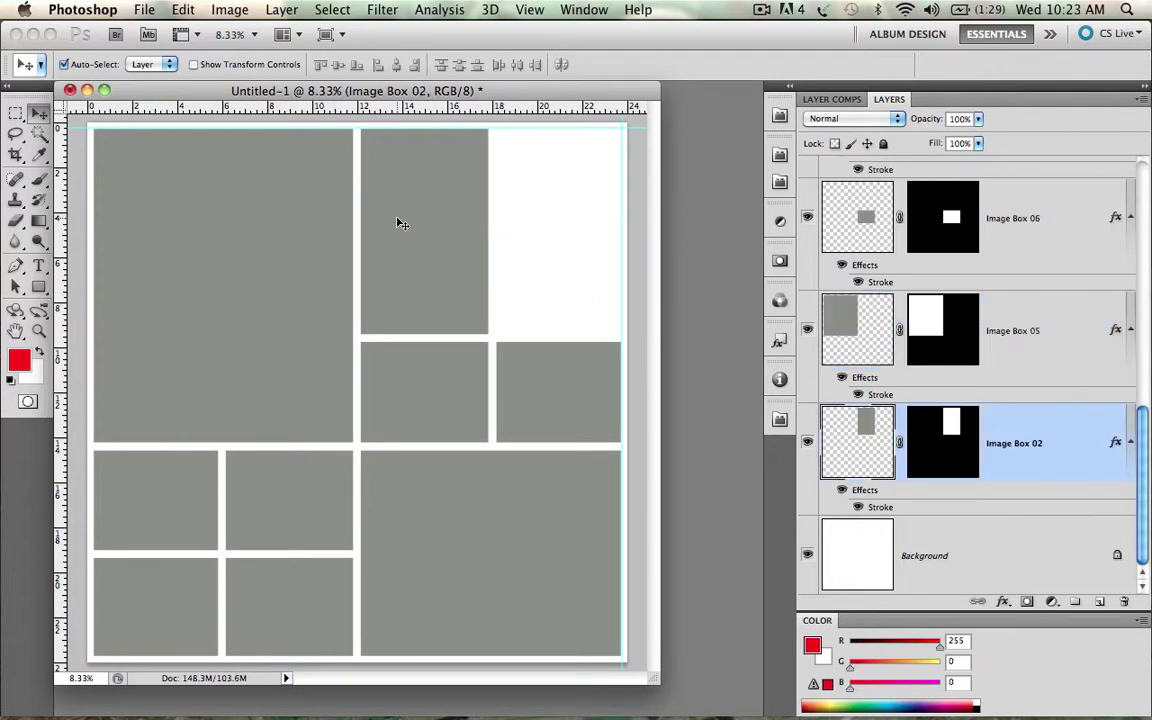
pyautogui.hotkey('ctrl', 't')
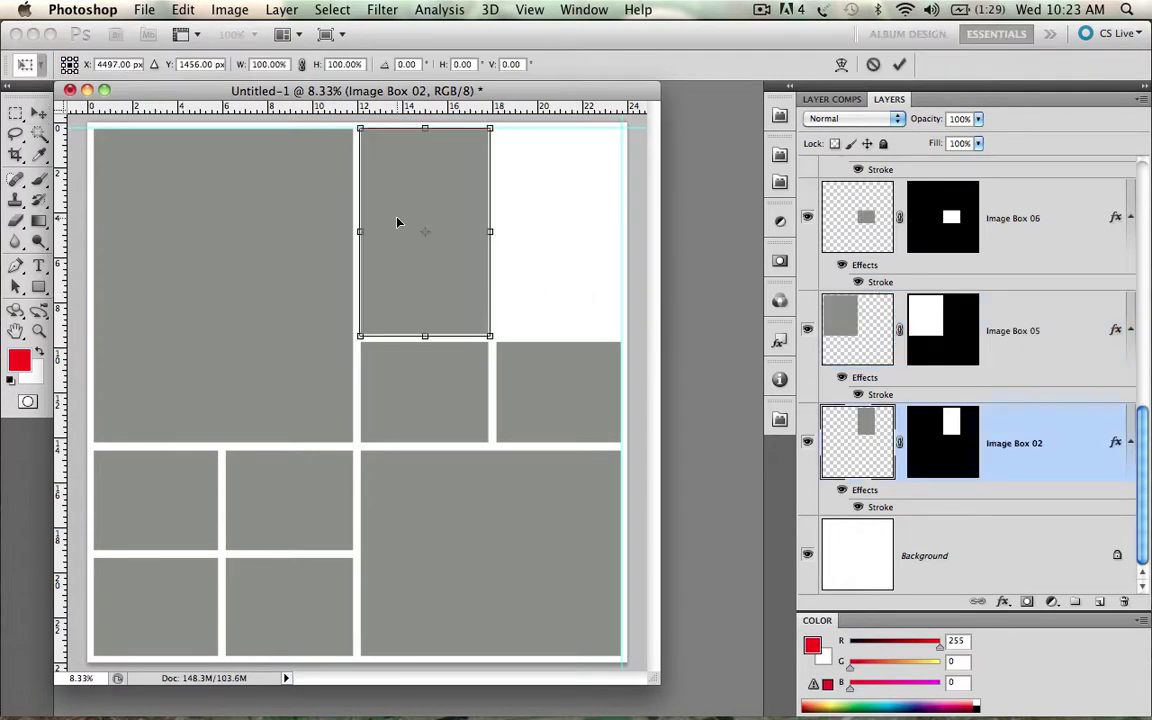
pyautogui.moveTo(492, 229); pyautogui.dragTo(622, 230)
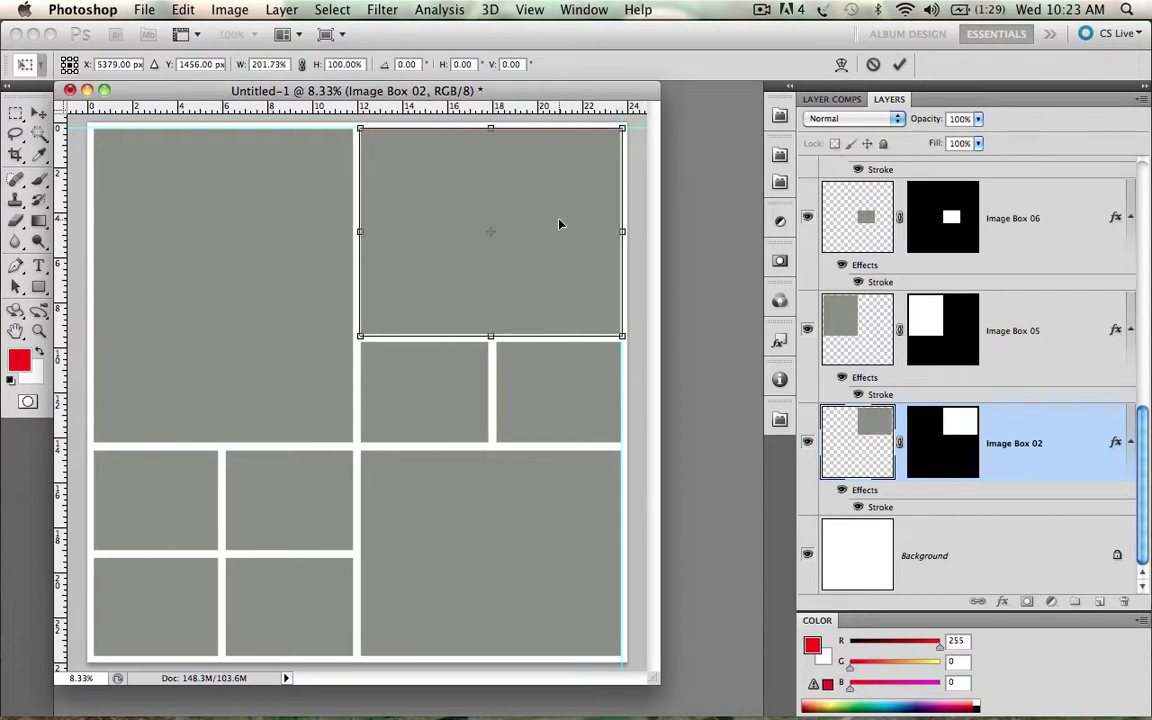
pyautogui.press('Return')
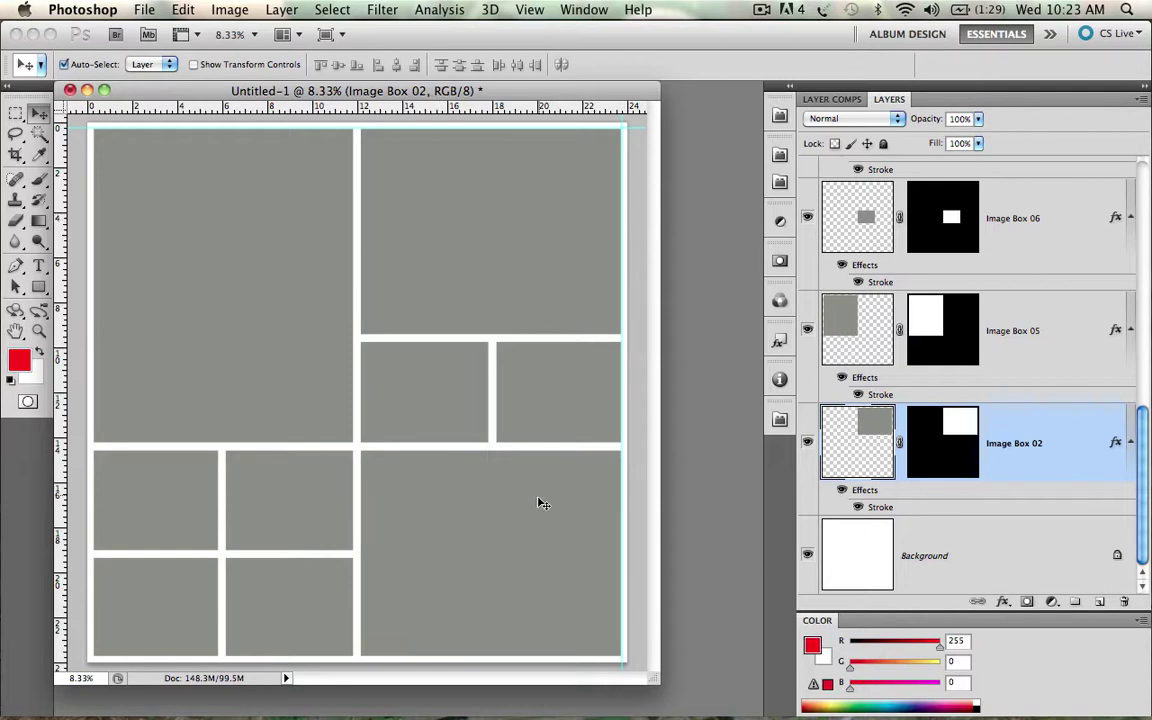
# Delete the lower-middle box and the bottom-left Image Box 10.
pyautogui.click(298, 589)
pyautogui.press('BackSpace')
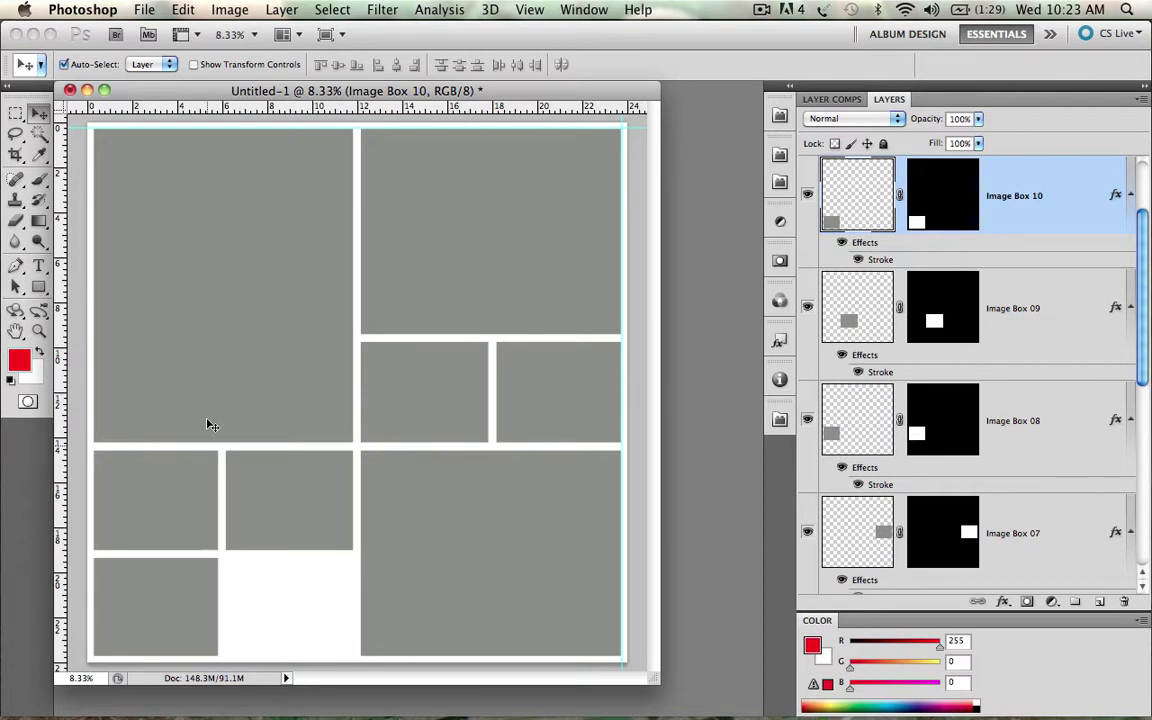
pyautogui.moveTo(181, 110); pyautogui.dragTo(167, 651)
pyautogui.press('Delete')
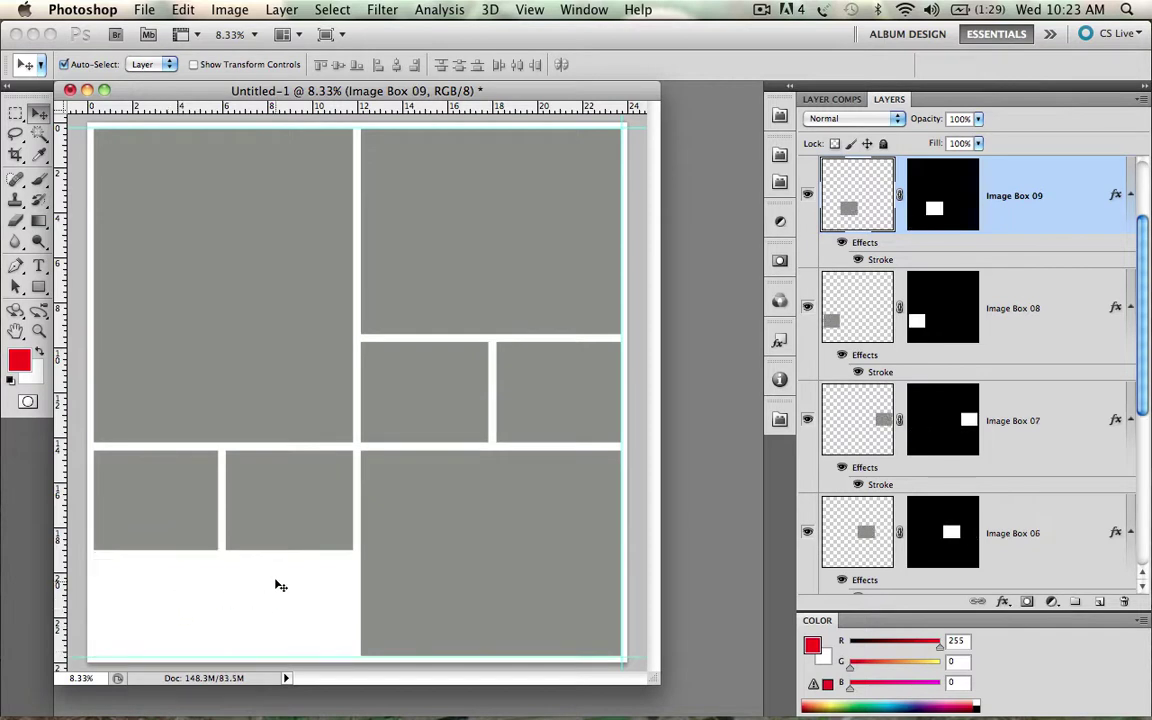
# Stretch Image Boxes 08 and 09 down to the canvas bottom.
pyautogui.click(280, 581)
pyautogui.moveTo(282, 581); pyautogui.dragTo(176, 525)
pyautogui.hotkey('ctrl', 't')
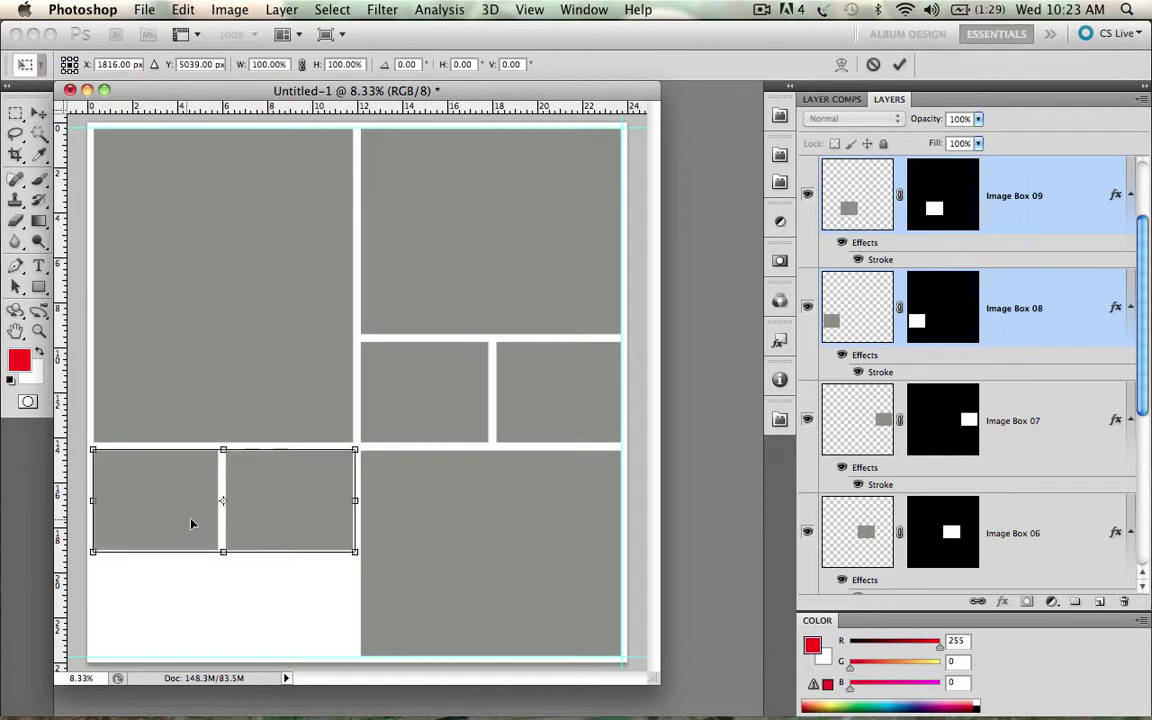
pyautogui.moveTo(223, 550); pyautogui.dragTo(222, 656)
pyautogui.press('Return')
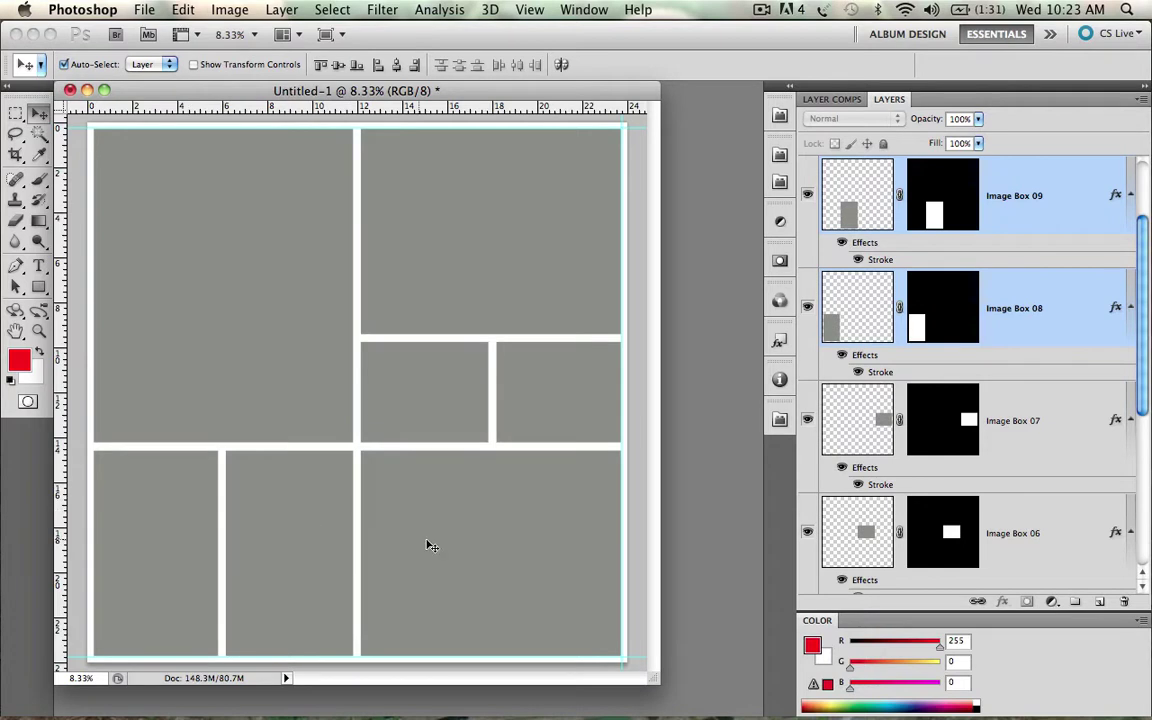
pyautogui.click(637, 462)
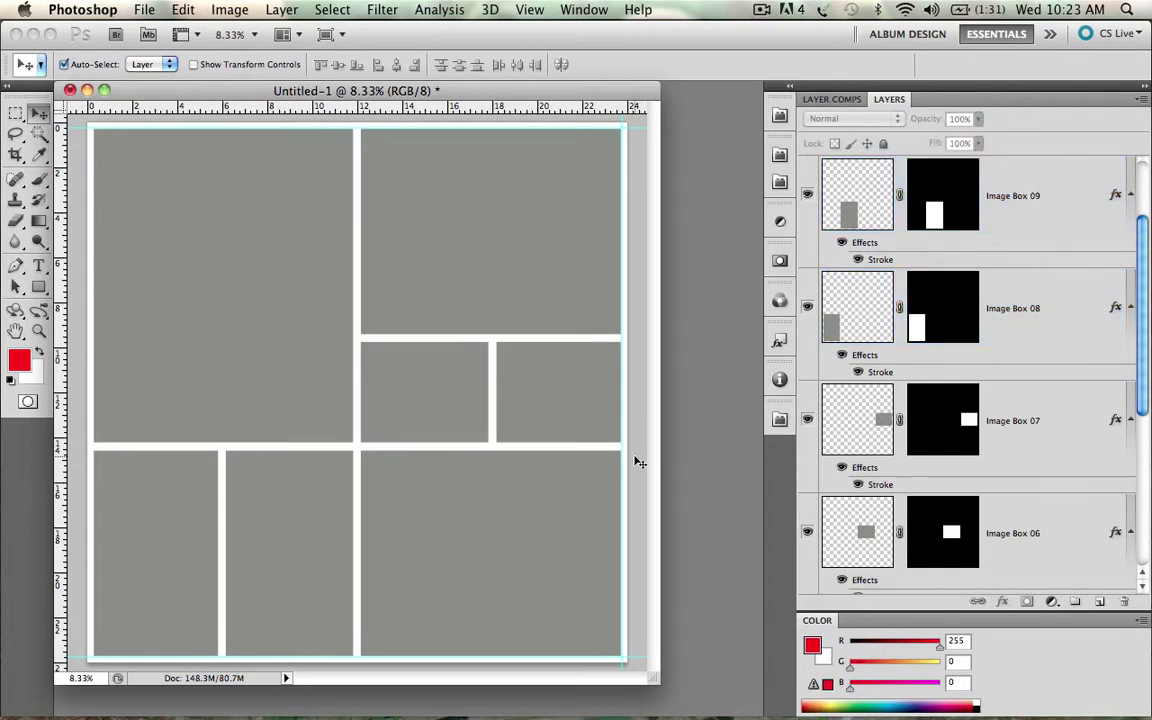
# Target Image Box 05, pick IMG_9061bw-9.jpg from Senior 01 in Bridge, return to Photoshop.
pyautogui.click(222, 240)
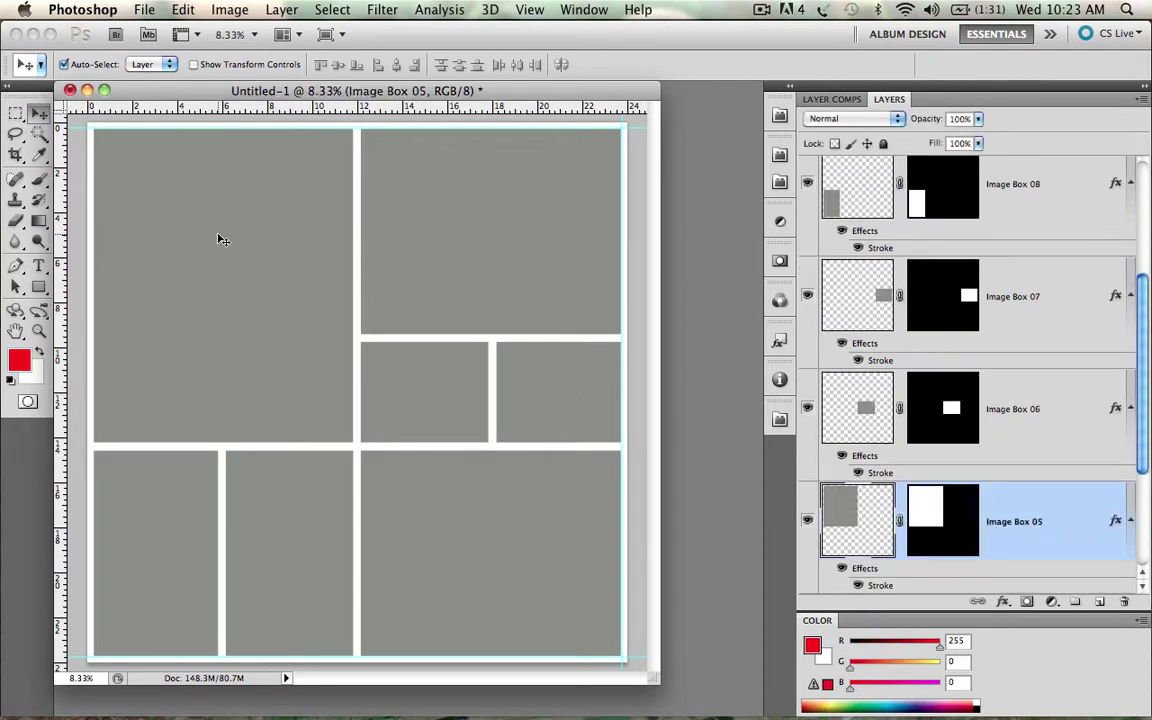
pyautogui.press('super+alt+o')
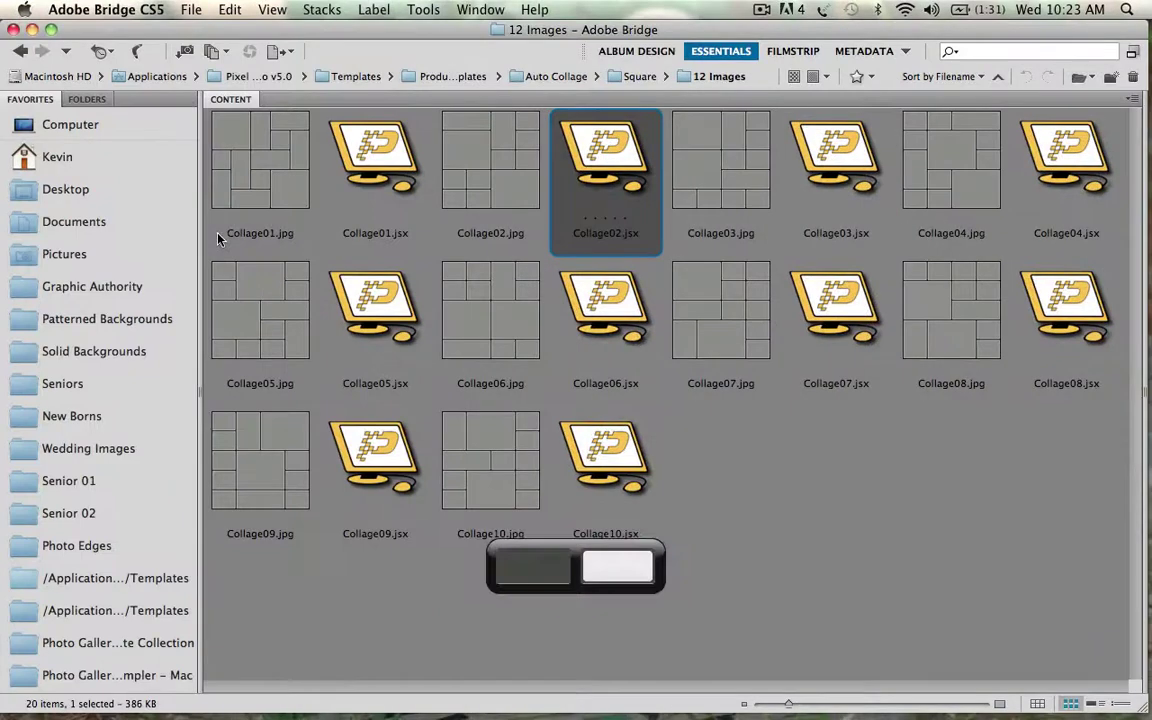
pyautogui.click(61, 481)
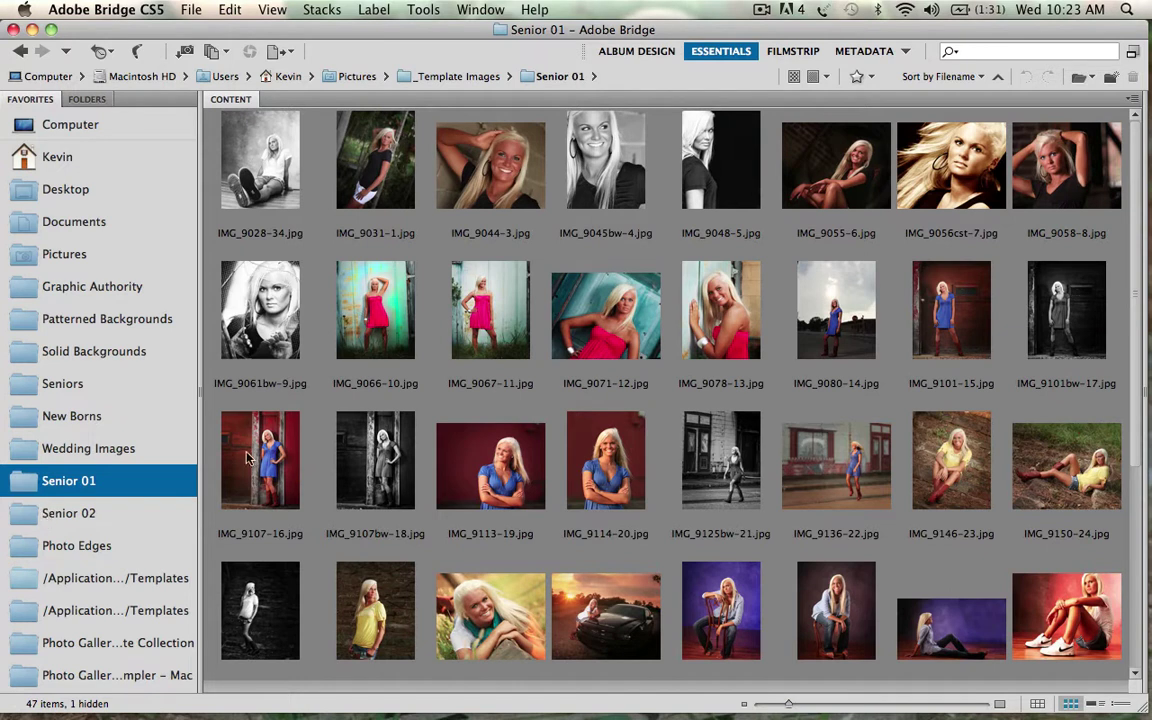
pyautogui.click(295, 318)
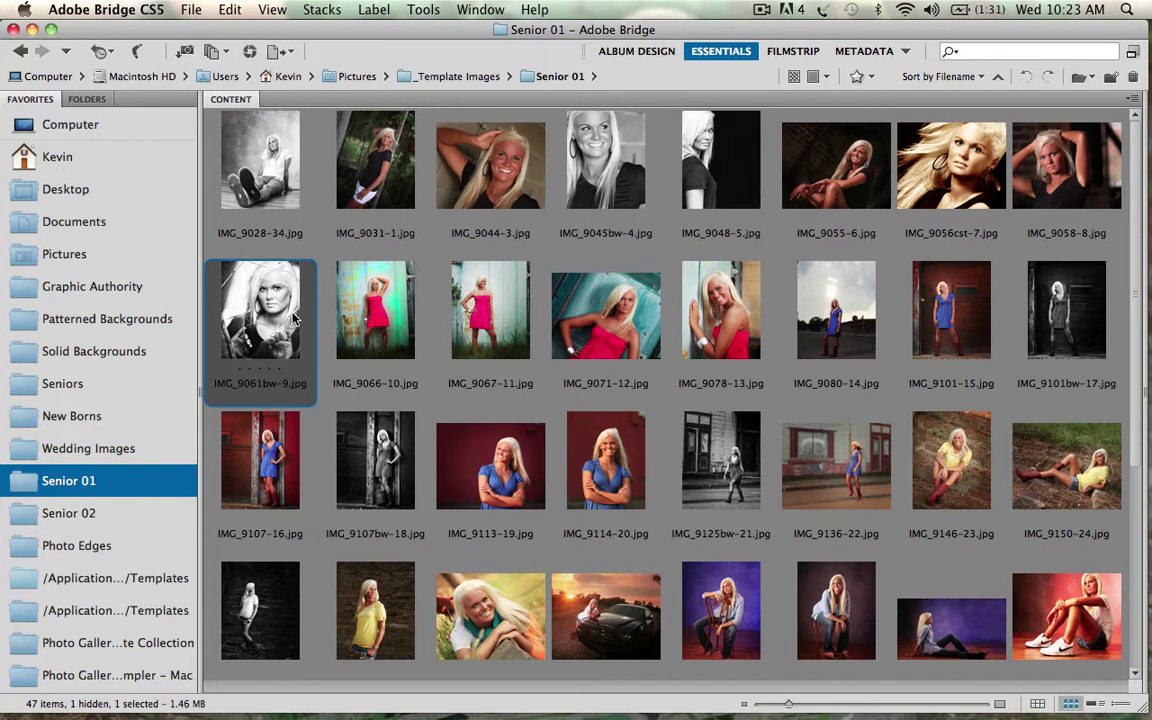
pyautogui.press('super+Tab')
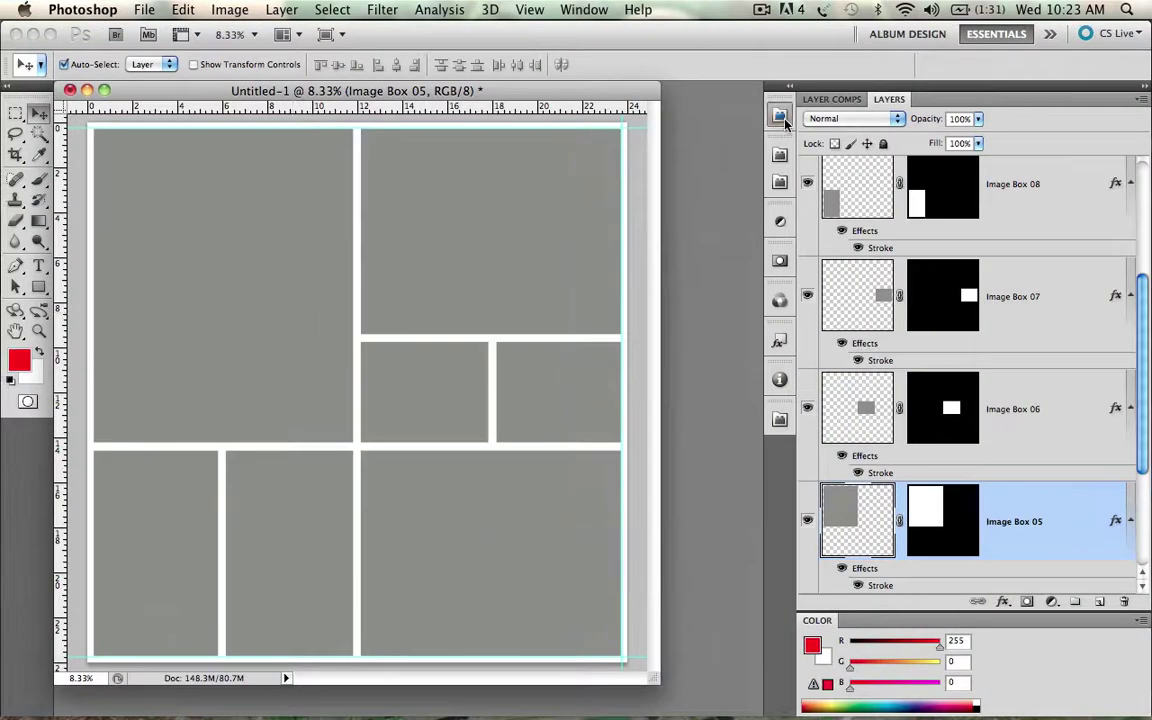
# Insert IMG_9061bw-9.jpg into Image Box 05 and nudge it up-left to frame her face.
pyautogui.click(781, 117)
pyautogui.click(578, 364)
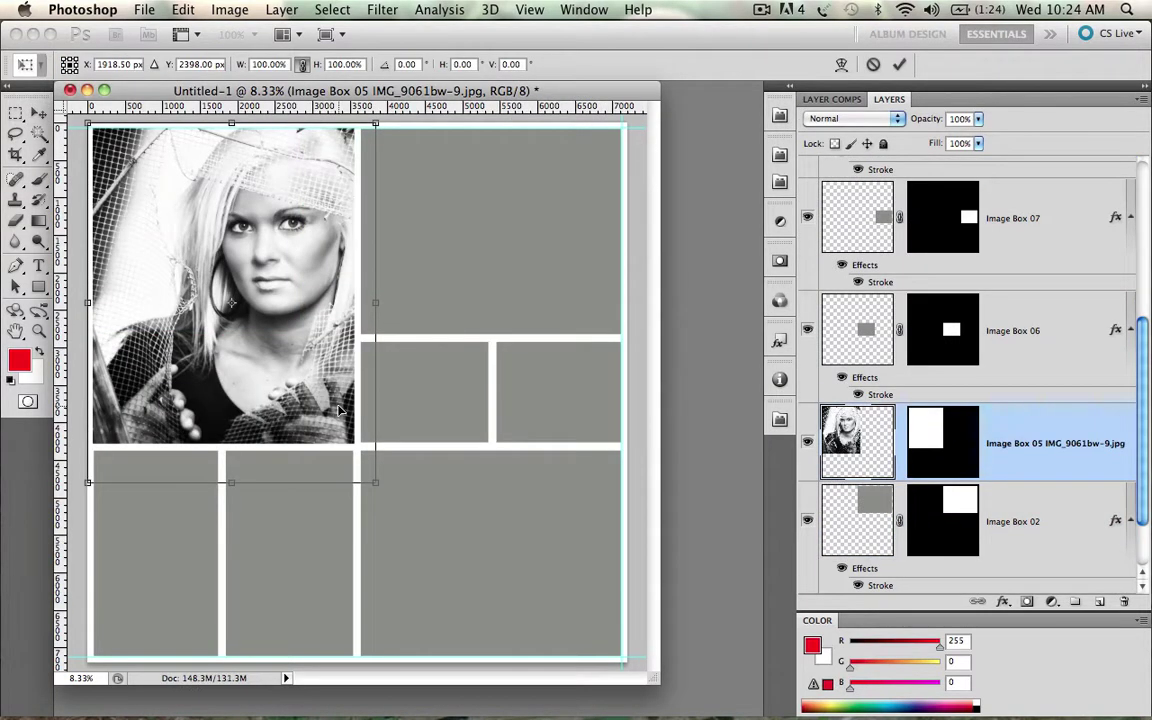
pyautogui.moveTo(338, 409); pyautogui.dragTo(322, 394)
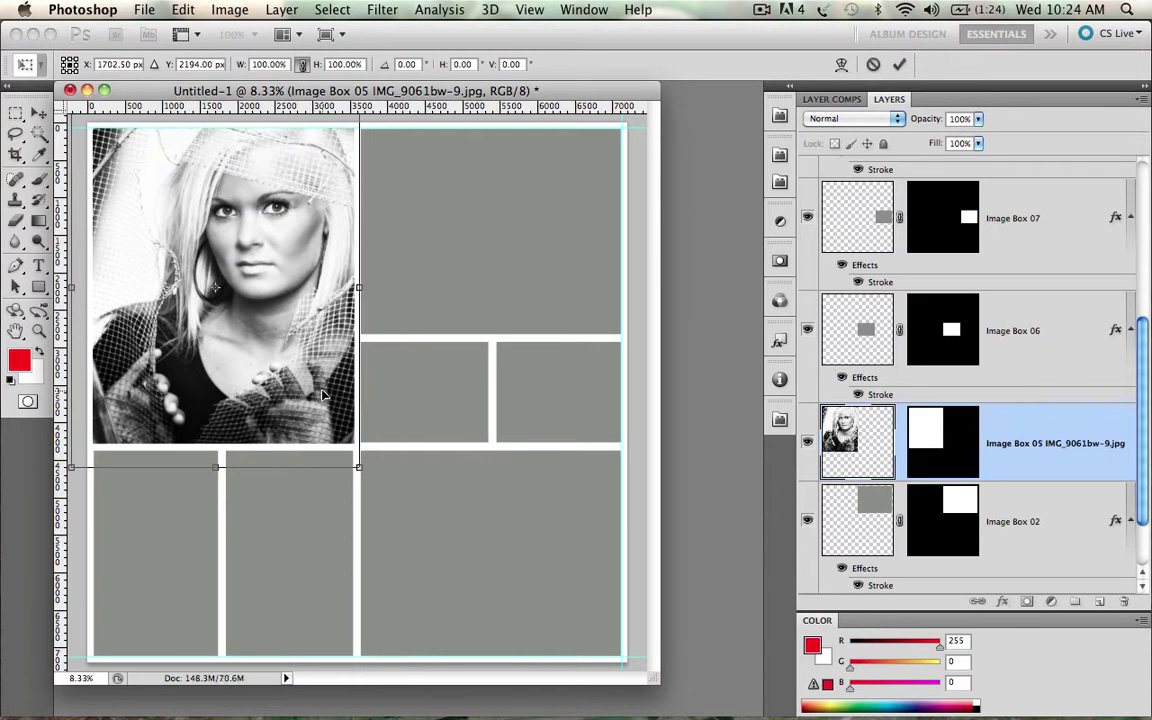
pyautogui.press('Return')
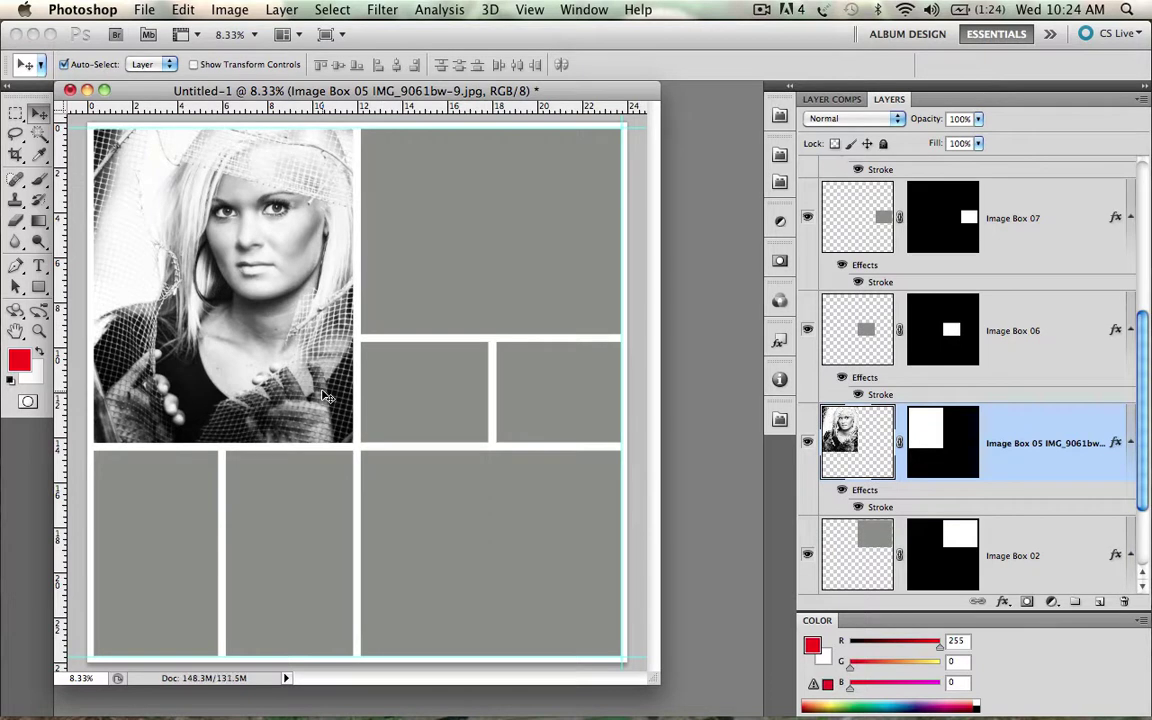
# Select the Image Box 08 and 09 layers, then switch to Bridge.
pyautogui.click(130, 510)
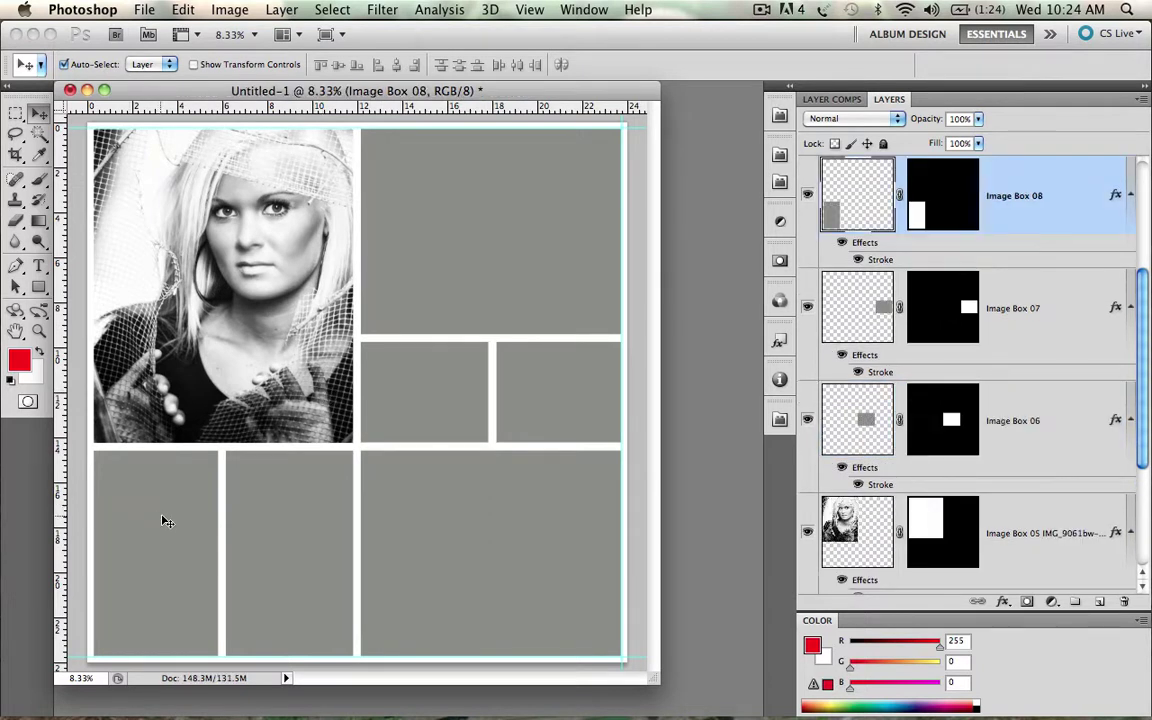
pyautogui.moveTo(169, 510); pyautogui.dragTo(280, 525)
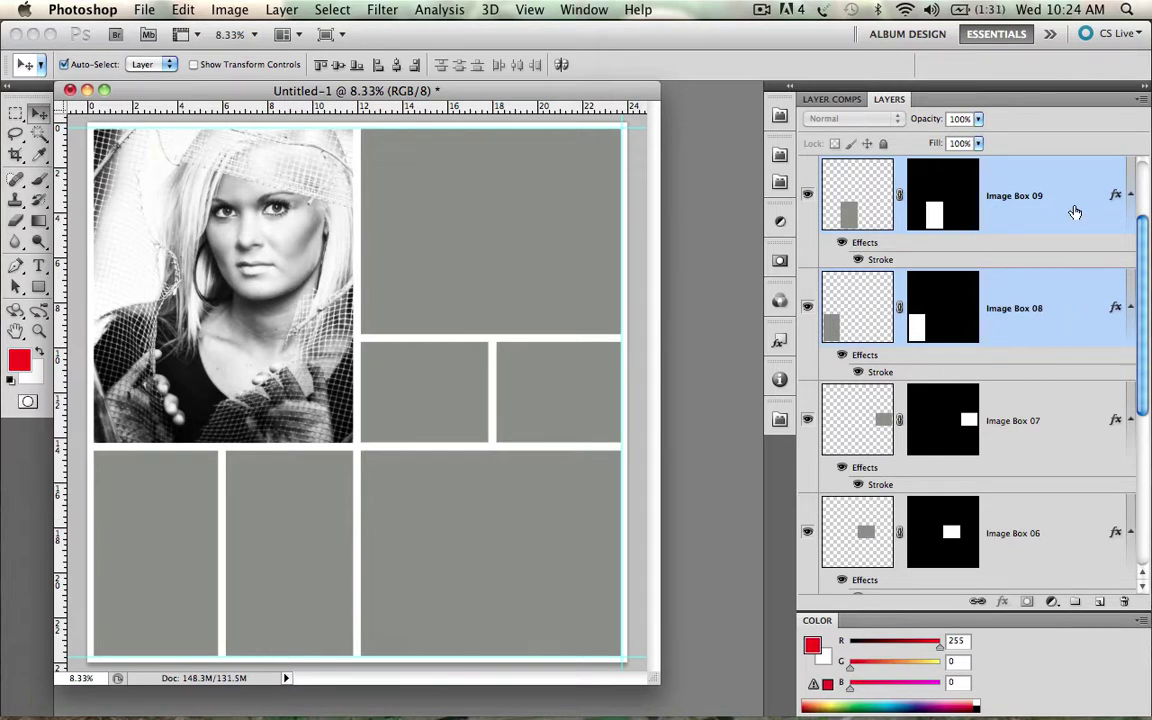
pyautogui.press('super+Tab')
pyautogui.press('super+Tab')
pyautogui.press('super+Tab')
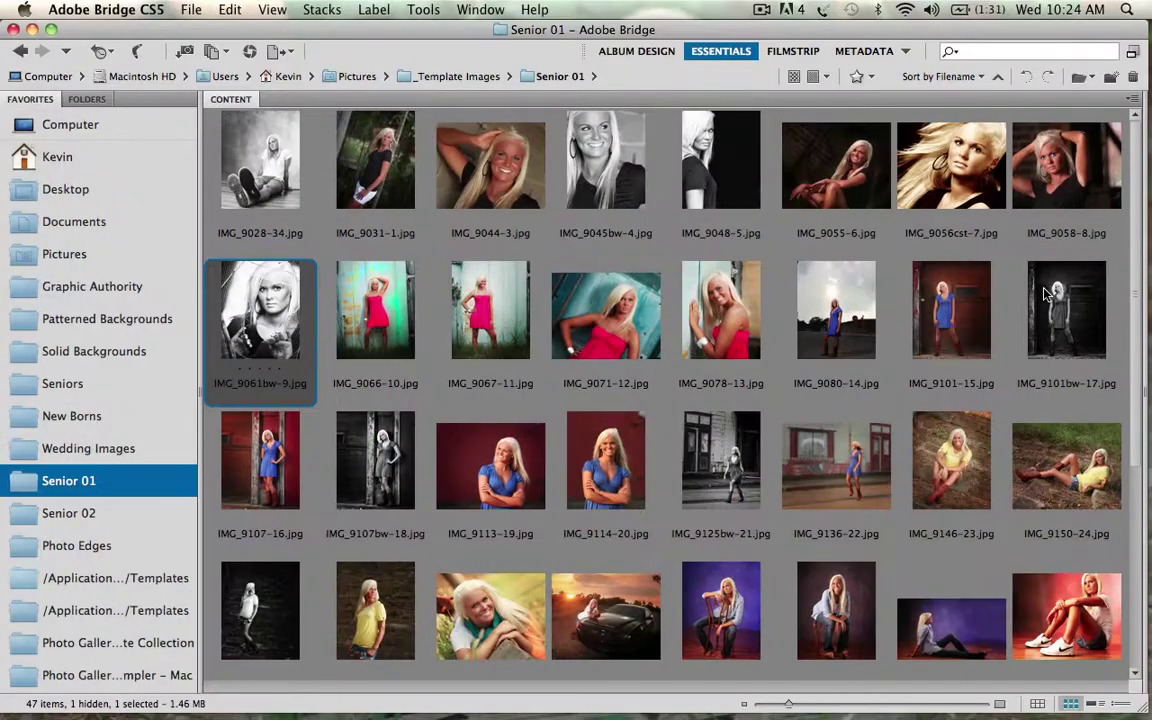
# In Bridge, select portraits IMG_9107bw-18.jpg and IMG_9101bw-17.jpg, then dismiss Photoshop's clipboard error.
pyautogui.click(386, 466)
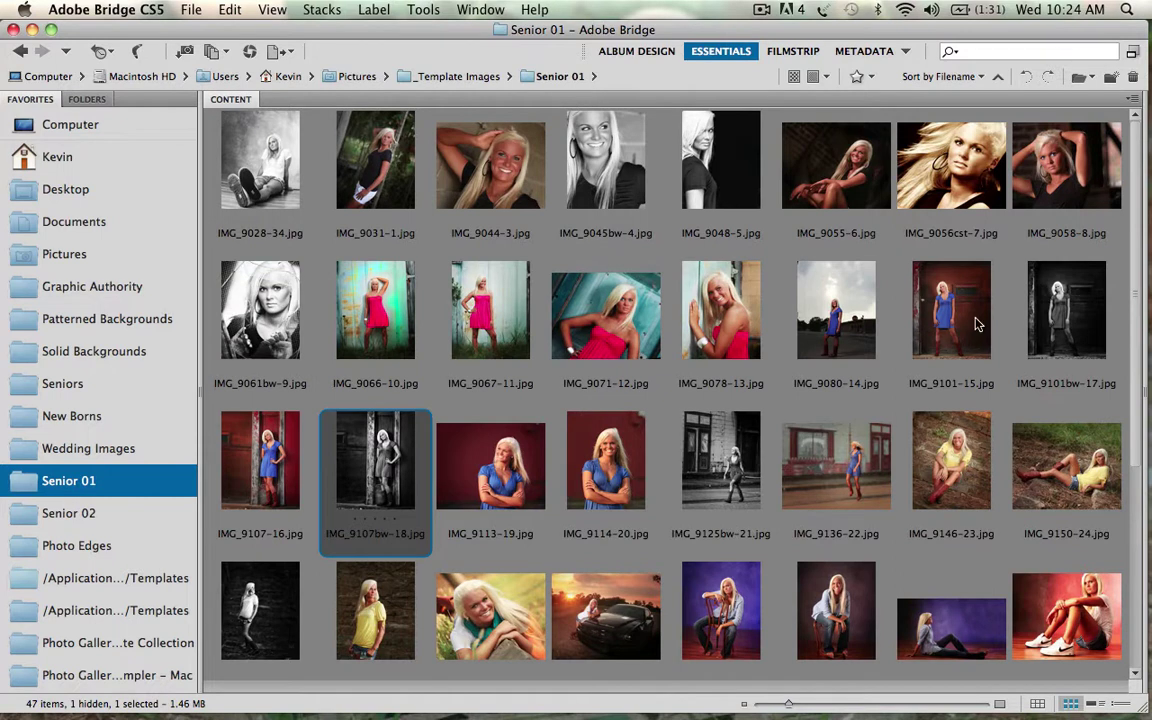
pyautogui.keyDown('super'); pyautogui.click(1055, 312); pyautogui.keyUp('super')
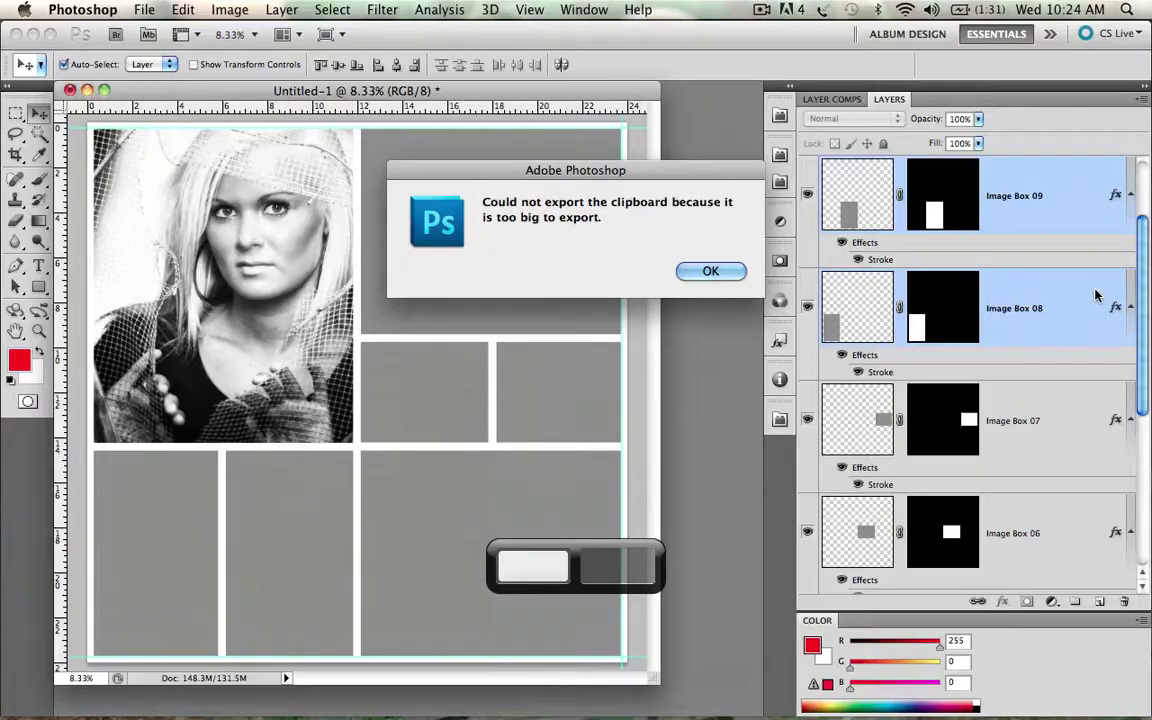
pyautogui.click(710, 271)
# Place IMG_9101bw-17.jpg into the first tall lower-left box with Pixel Creator Pro's Insert Photo.
pyautogui.click(781, 115)
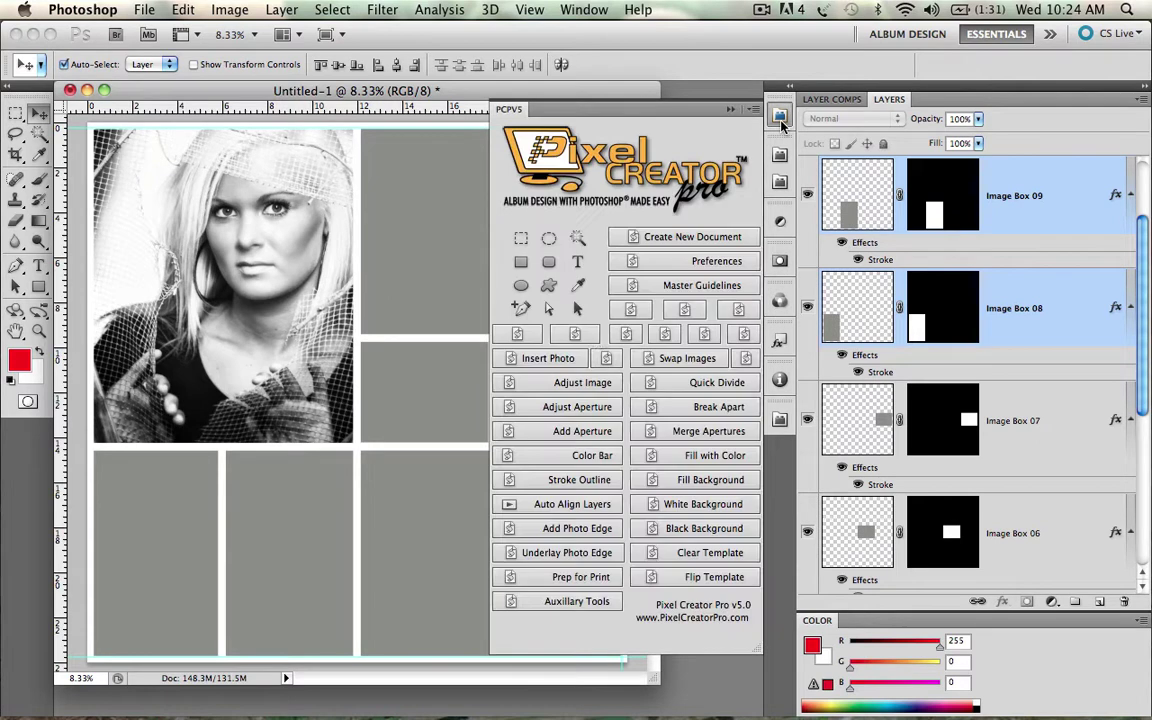
pyautogui.click(553, 360)
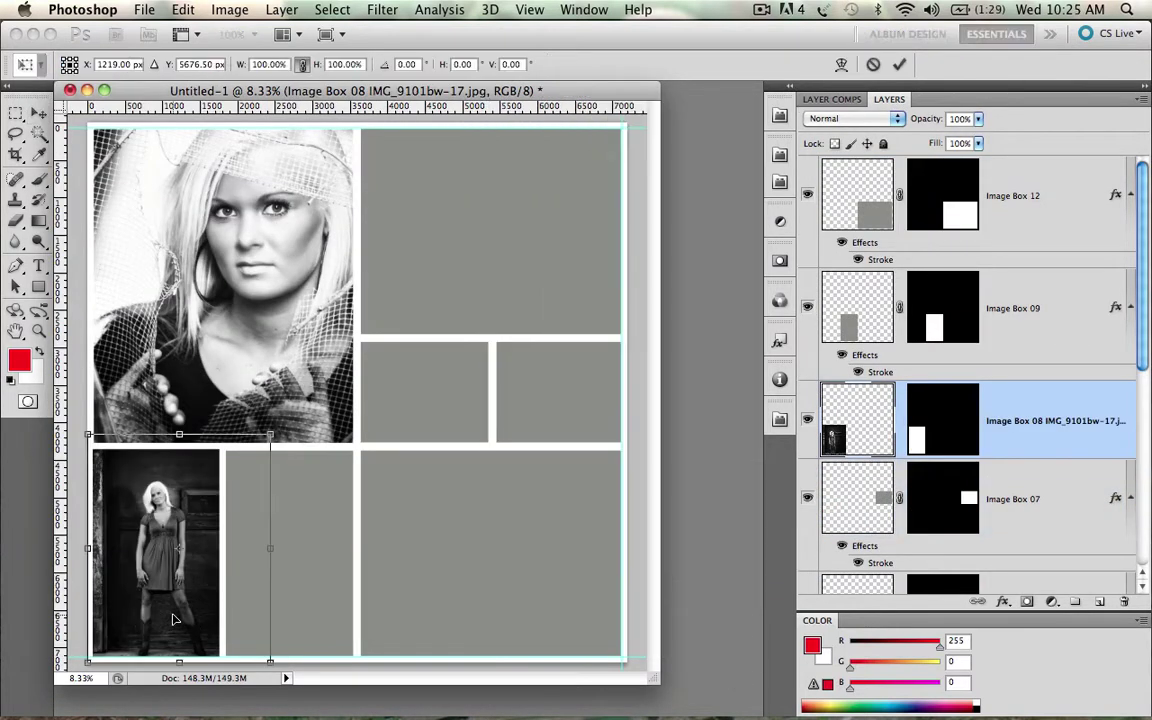
pyautogui.press('Return')
# Insert IMG_9107bw-18.jpg into Image Box 09 and shift it slightly left.
pyautogui.click(342, 620)
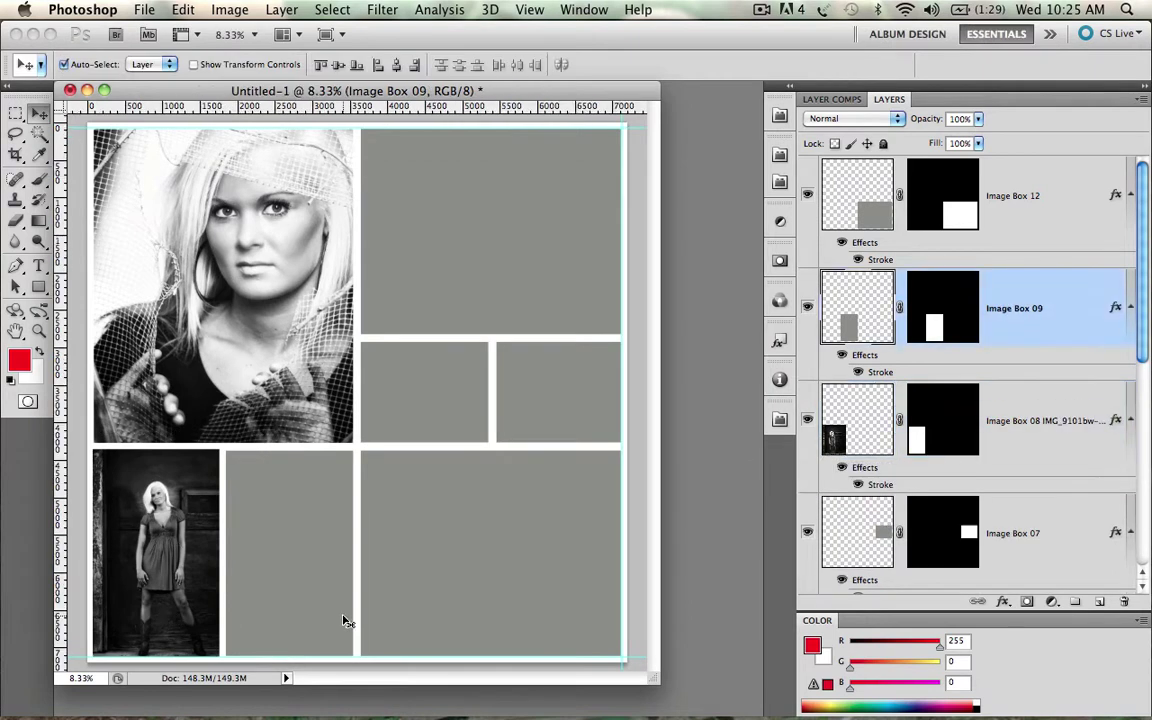
pyautogui.press('F2')
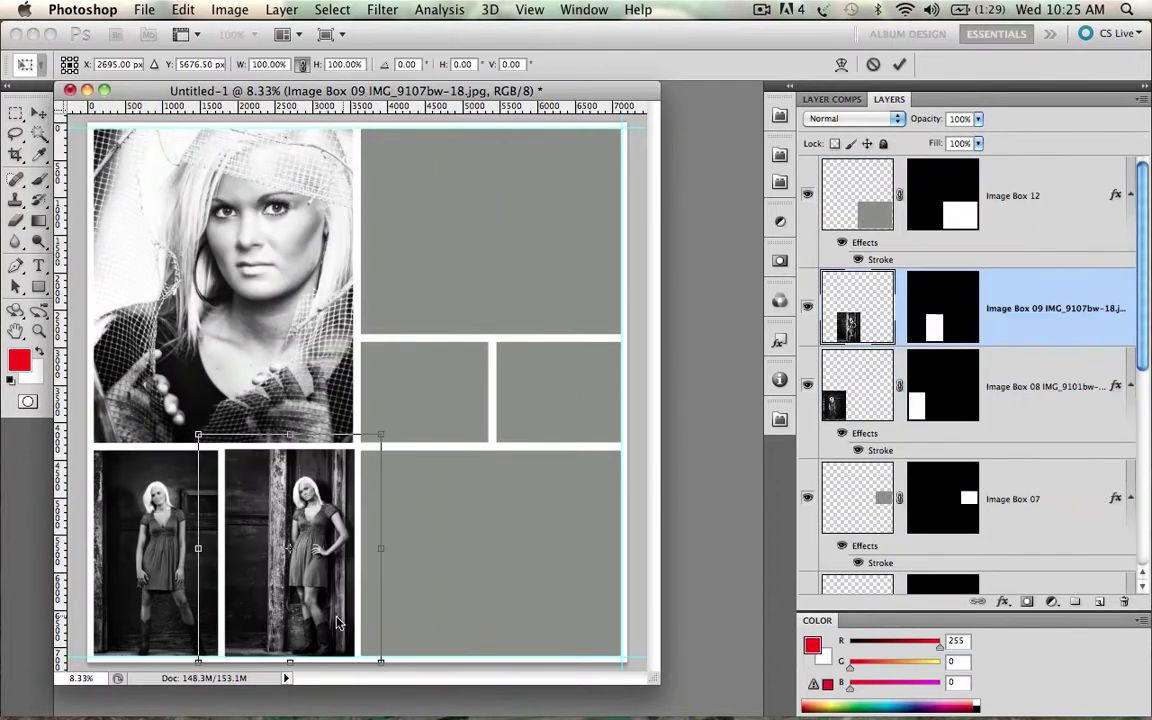
pyautogui.moveTo(332, 622); pyautogui.dragTo(314, 625)
pyautogui.press('Return')
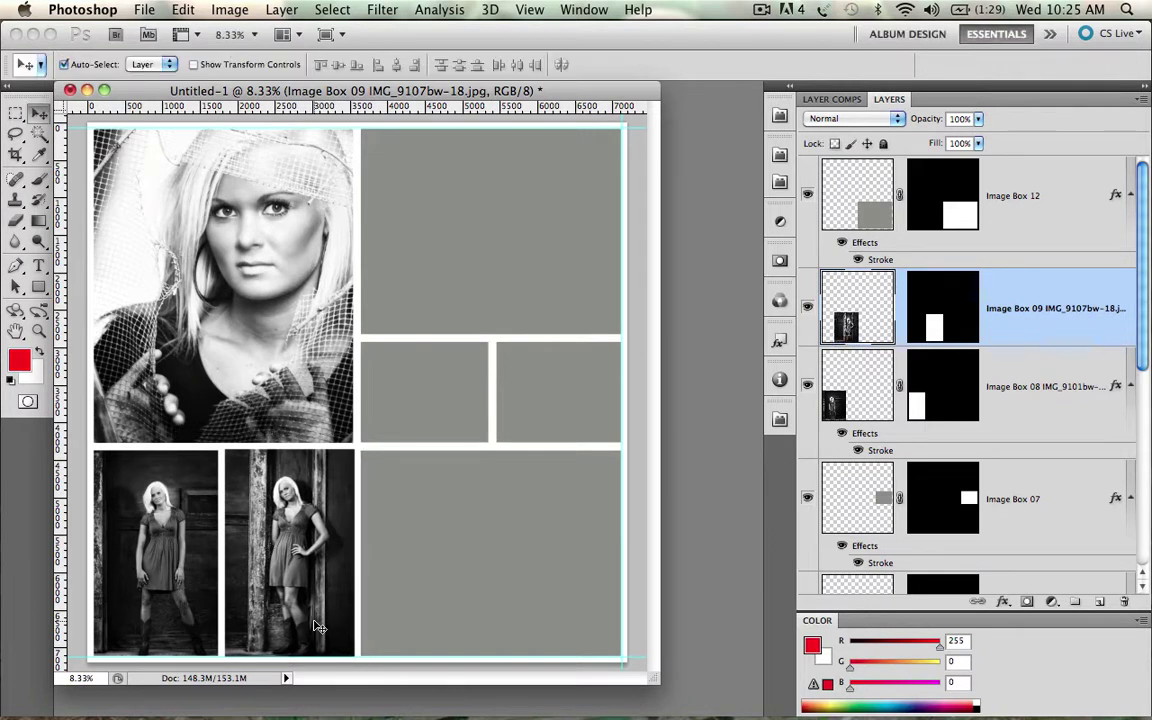